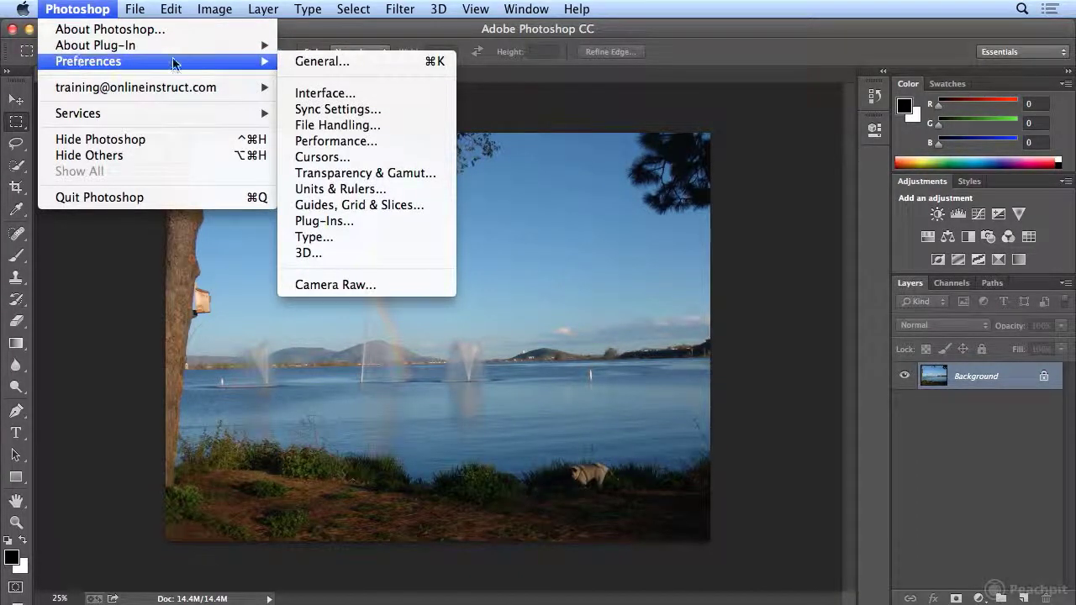
Enable Zoom with Scroll Wheel in the General preferences and apply the change.
{"action": "mouse_move", "coordinate": [170, 7]}
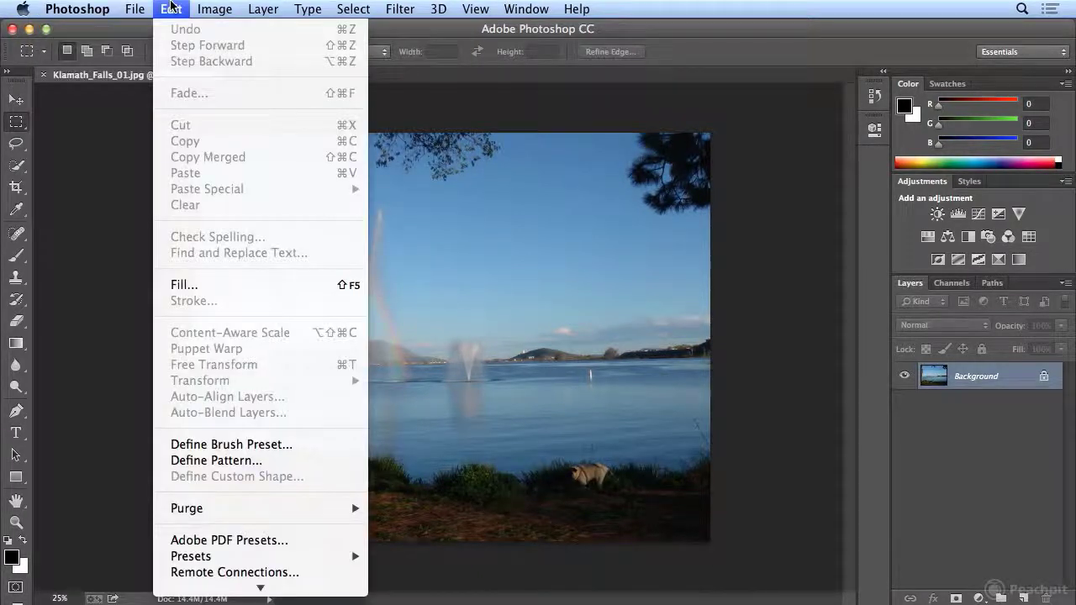
{"action": "mouse_move", "coordinate": [262, 589]}
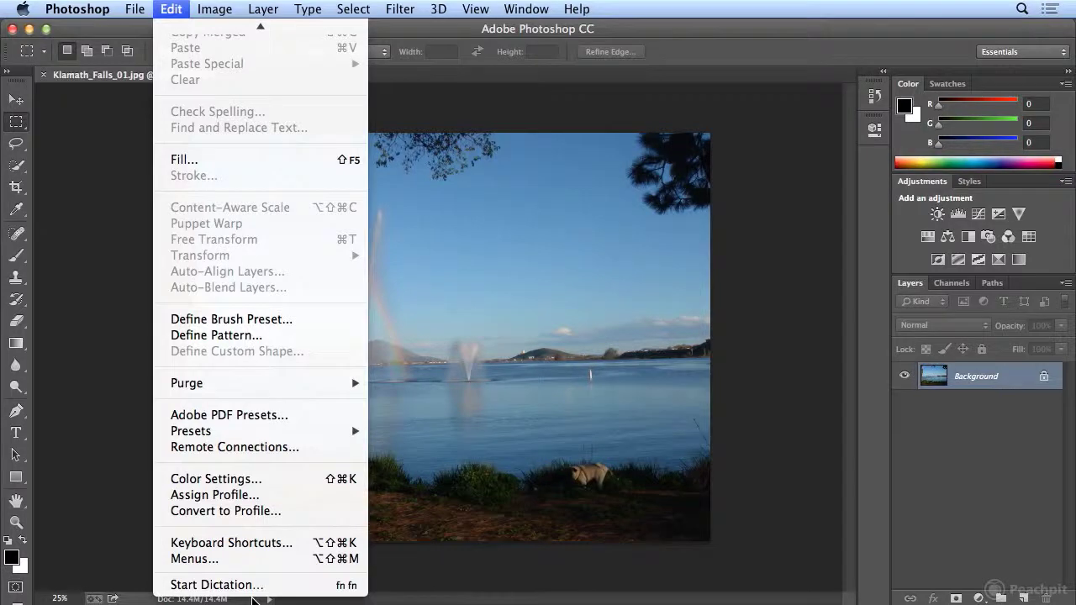
{"action": "mouse_move", "coordinate": [77, 9]}
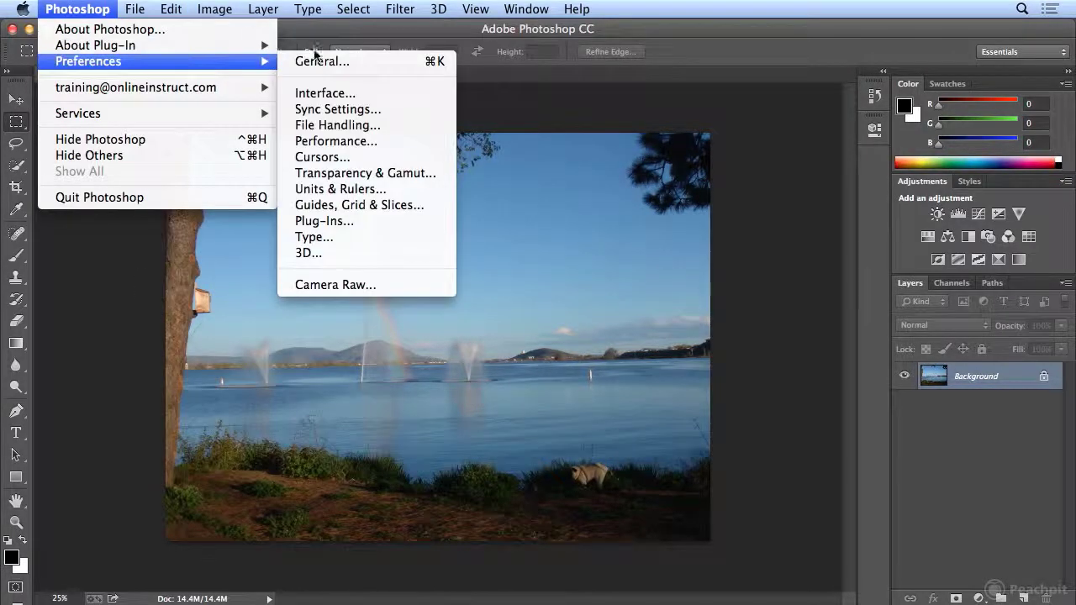
{"action": "left_click", "coordinate": [316, 61]}
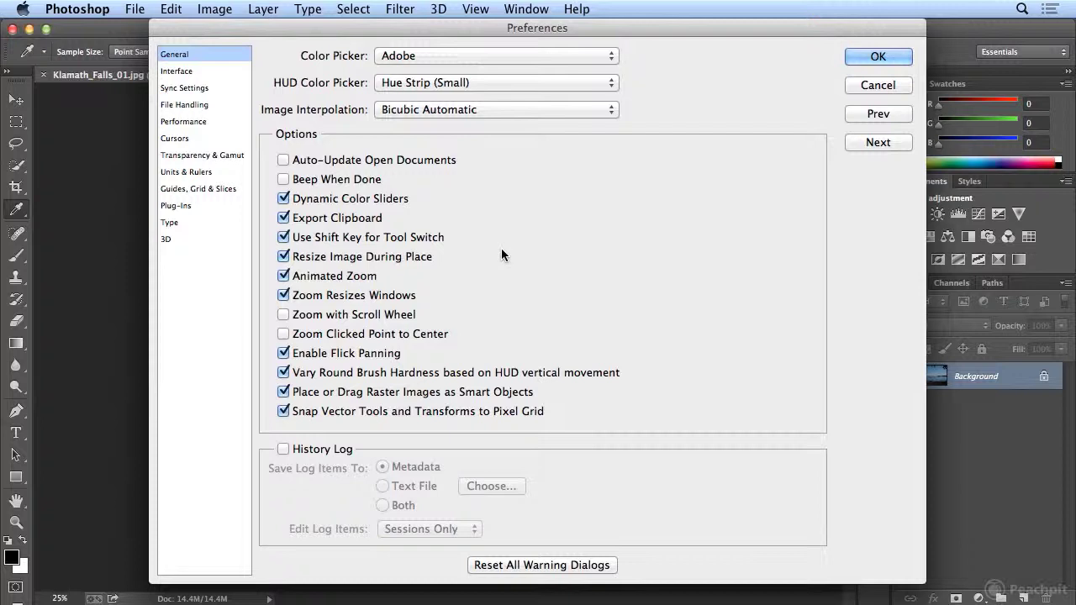
{"action": "left_click", "coordinate": [286, 317]}
{"action": "left_click", "coordinate": [874, 56]}
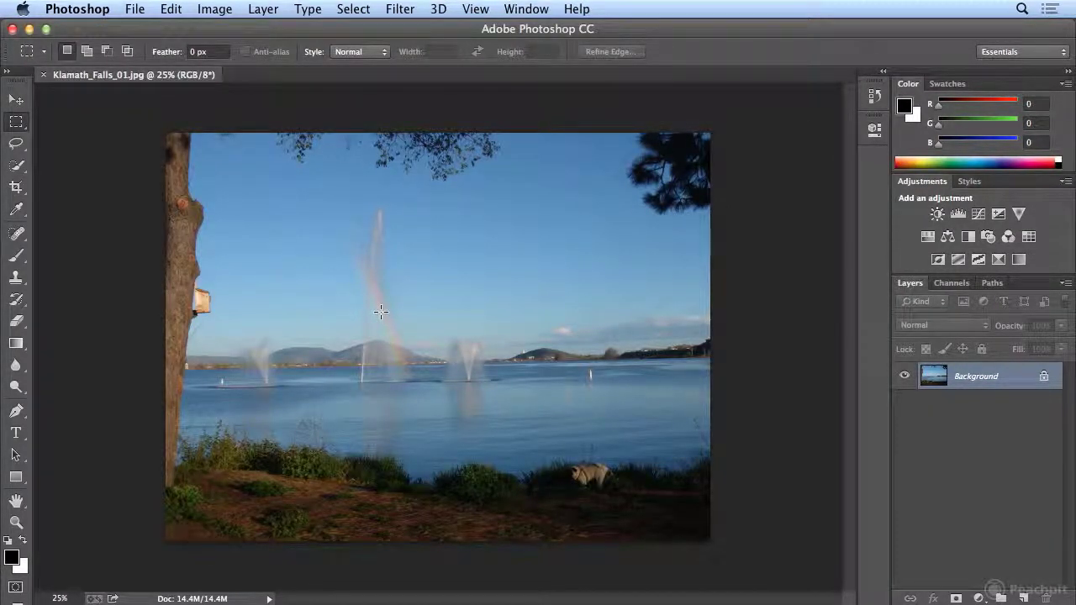
Zoom the photo in and out around the tall fountain and its rainbow to examine them at different magnifications.
{"action": "scroll", "coordinate": [381, 312], "scroll_direction": "up", "scroll_amount": 3}
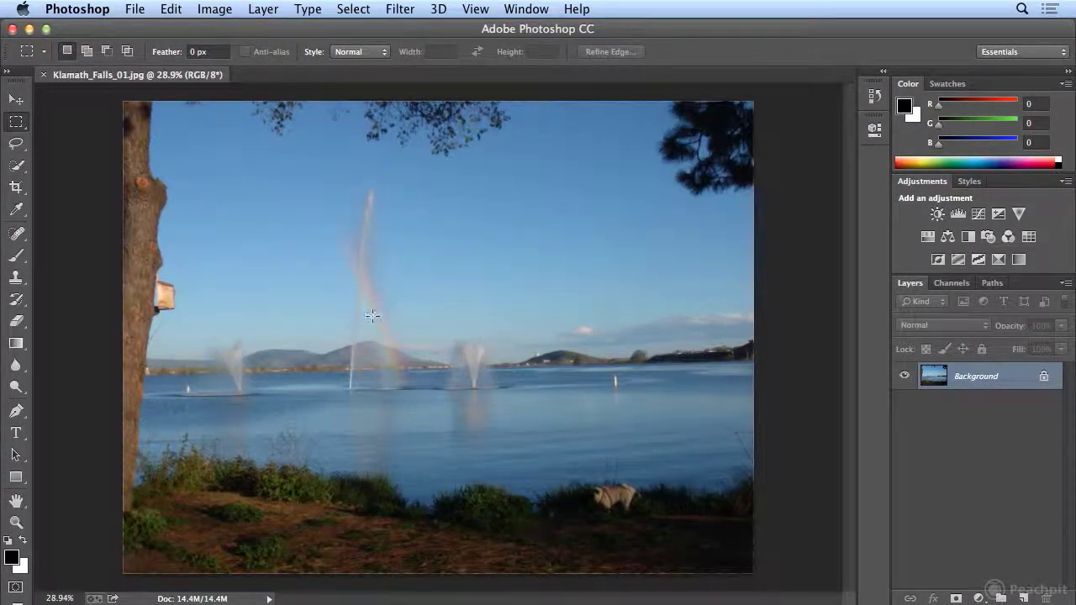
{"action": "scroll", "coordinate": [372, 315], "scroll_direction": "up", "scroll_amount": 10}
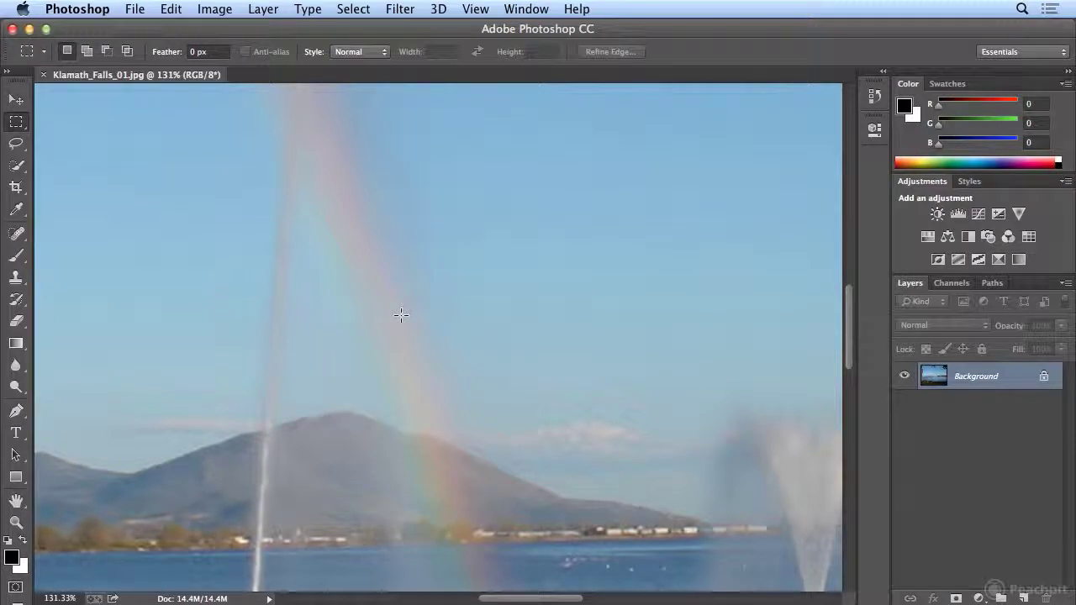
{"action": "scroll", "coordinate": [401, 314], "scroll_direction": "down", "scroll_amount": 10}
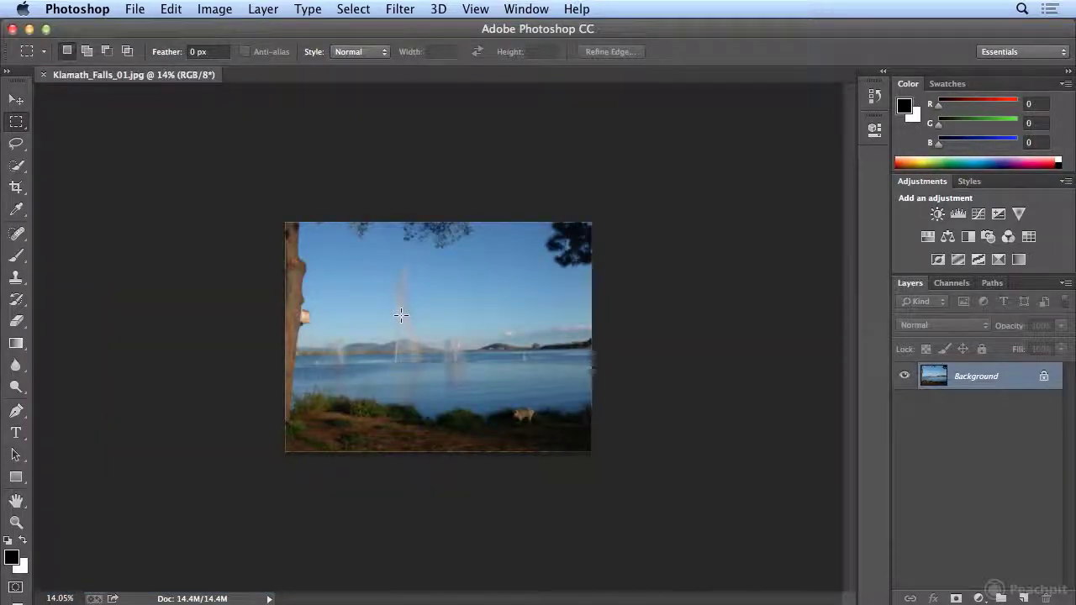
{"action": "scroll", "coordinate": [401, 314], "scroll_direction": "up", "scroll_amount": 6}
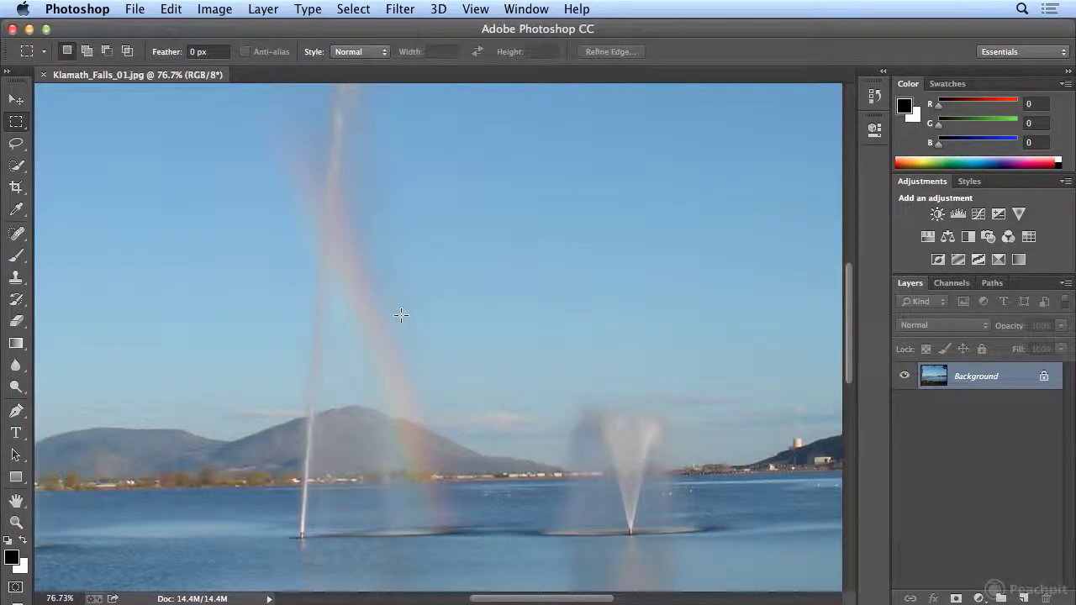
{"action": "scroll", "coordinate": [401, 314], "scroll_direction": "down", "scroll_amount": 3}
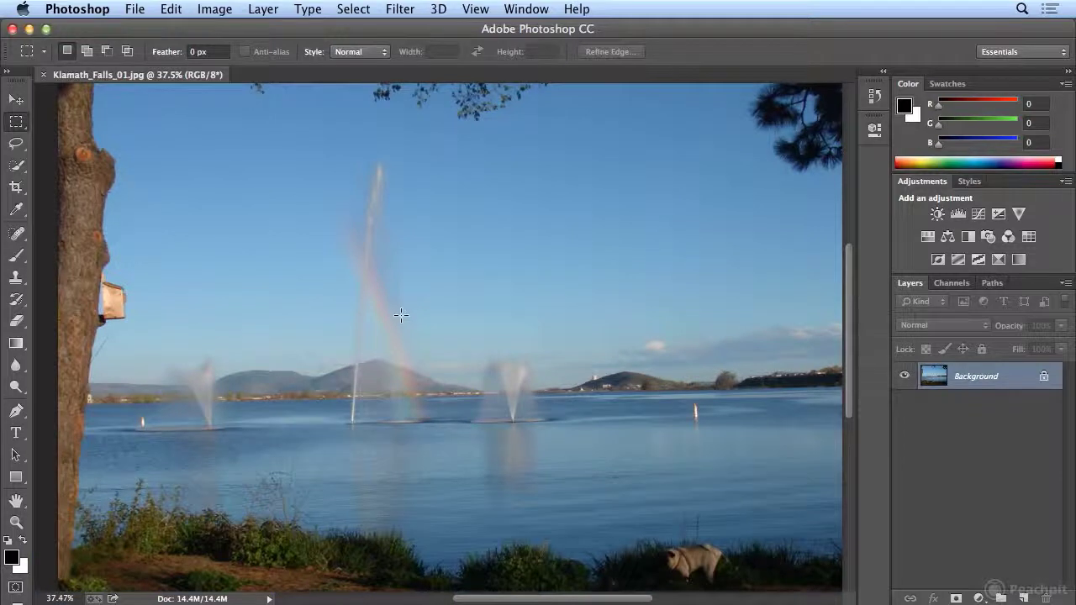
{"action": "scroll", "coordinate": [401, 314], "scroll_direction": "up", "scroll_amount": 5}
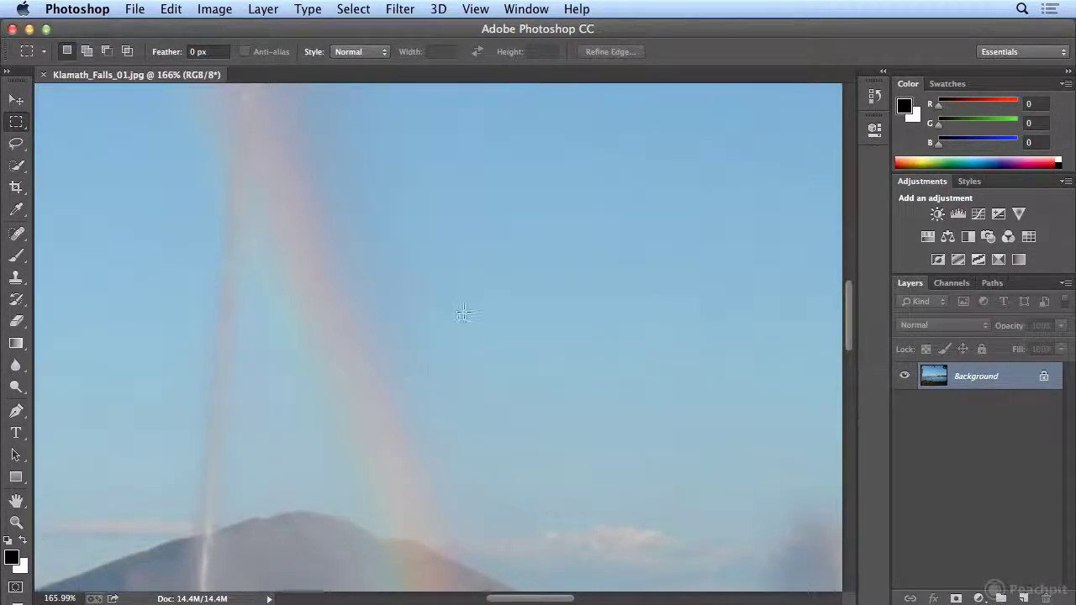
{"action": "scroll", "coordinate": [453, 309], "scroll_direction": "up", "scroll_amount": 4}
{"action": "scroll", "coordinate": [453, 308], "scroll_direction": "down", "scroll_amount": 4}
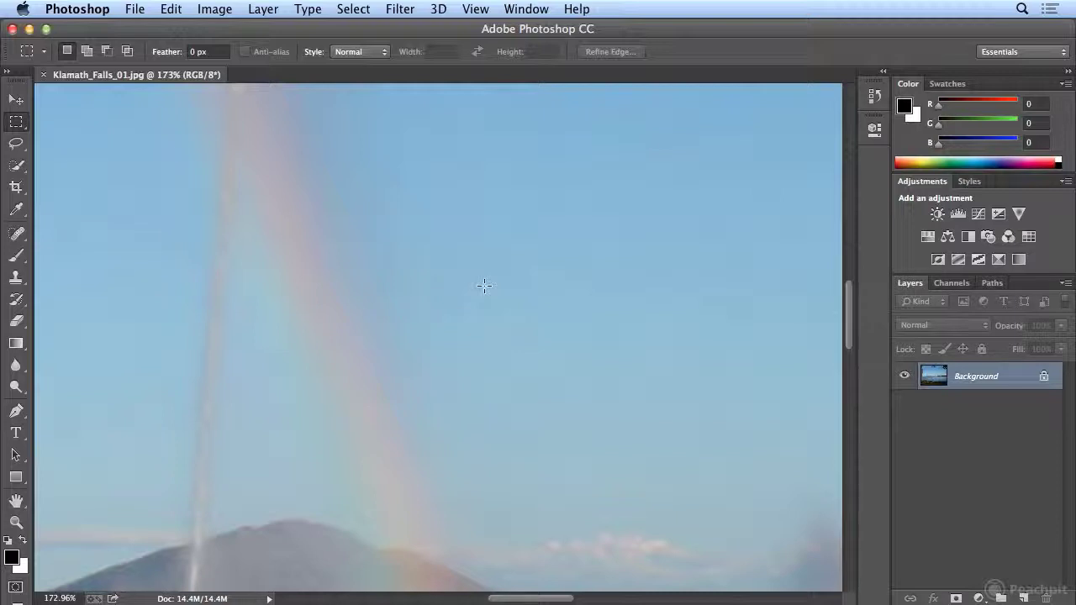
Pan the magnified photo across the fountains, far shoreline and sky, and return to the tall fountain.
{"action": "key", "text": "space"}
{"action": "left_click_drag", "start_coordinate": [392, 339], "coordinate": [577, 165]}
{"action": "left_click_drag", "start_coordinate": [558, 540], "coordinate": [466, 278]}
{"action": "left_click_drag", "start_coordinate": [797, 277], "coordinate": [257, 320]}
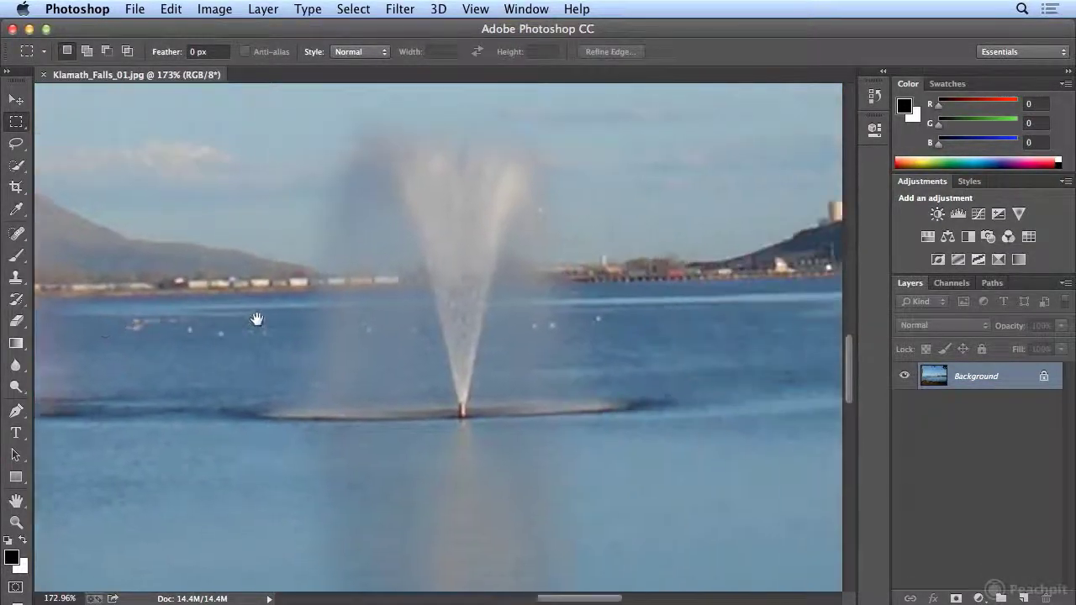
{"action": "left_click_drag", "start_coordinate": [697, 331], "coordinate": [283, 337]}
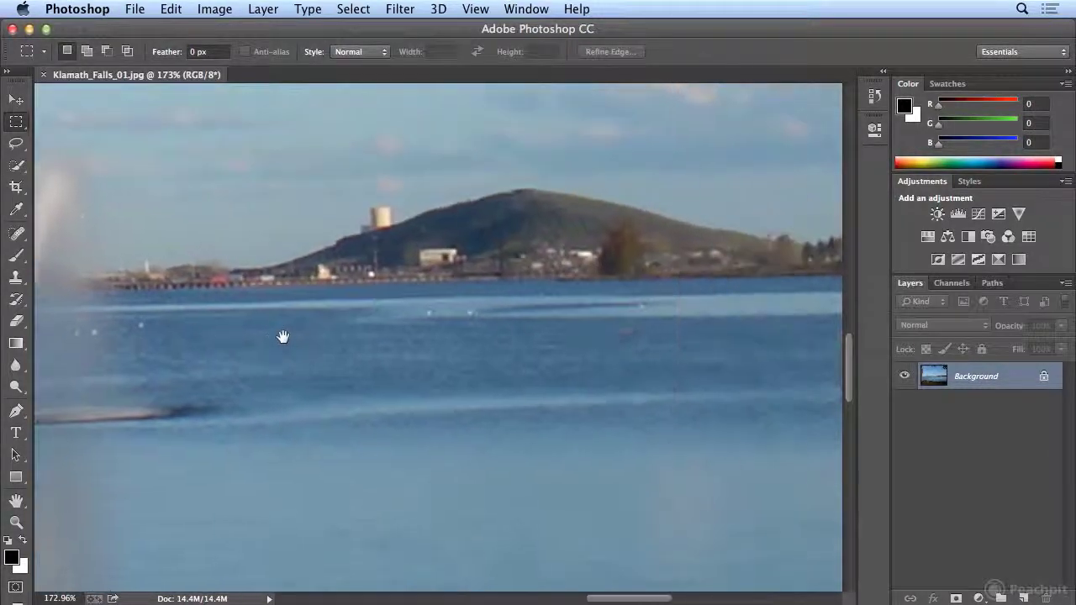
{"action": "left_click_drag", "start_coordinate": [311, 185], "coordinate": [812, 440]}
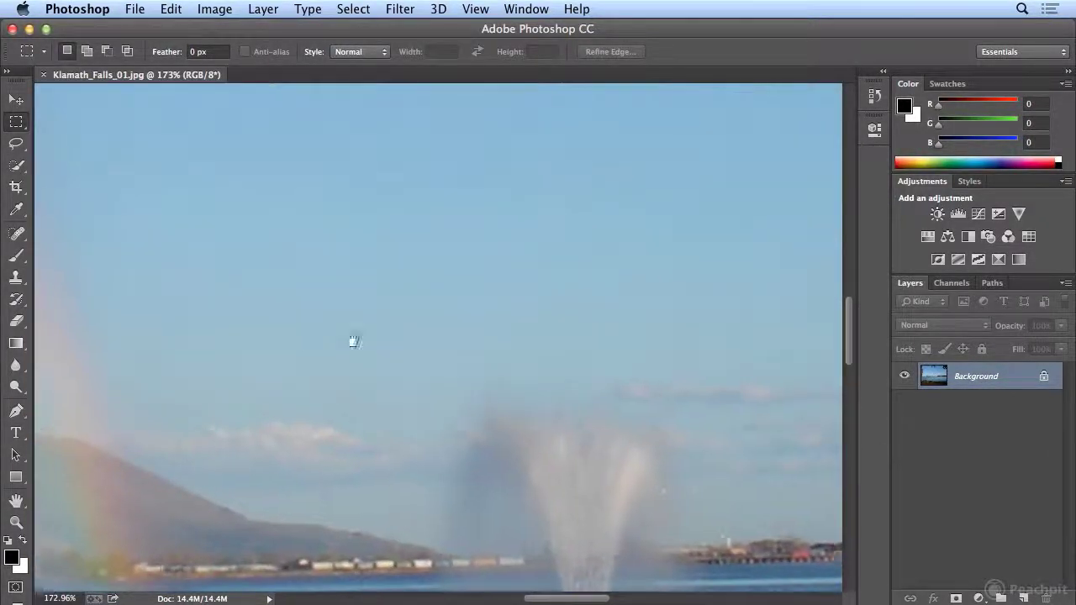
{"action": "left_click_drag", "start_coordinate": [354, 342], "coordinate": [759, 364]}
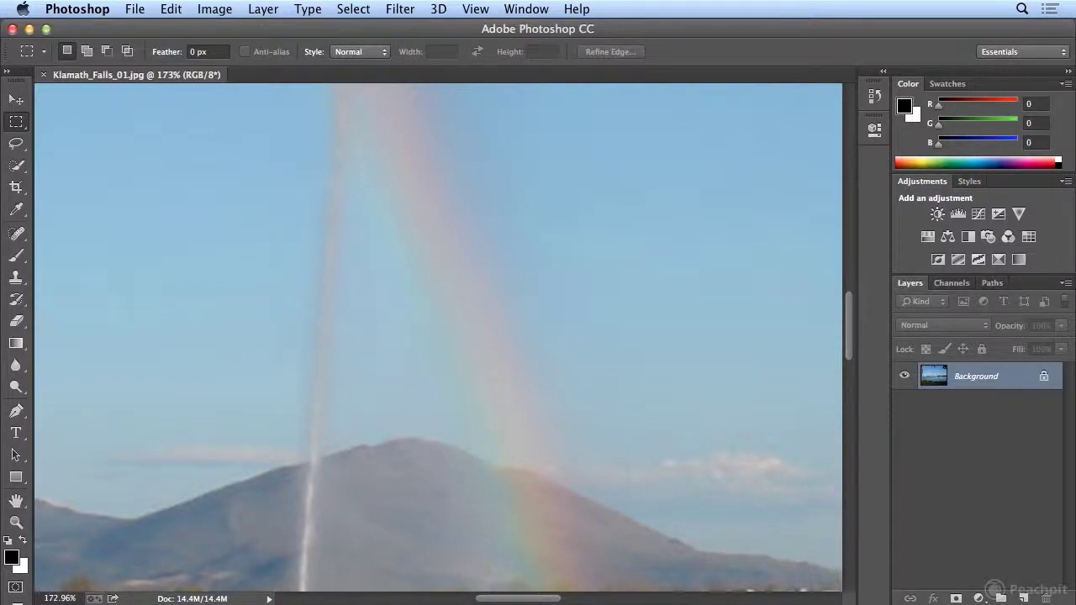
Fit the entire photo on screen.
{"action": "left_click", "coordinate": [475, 9]}
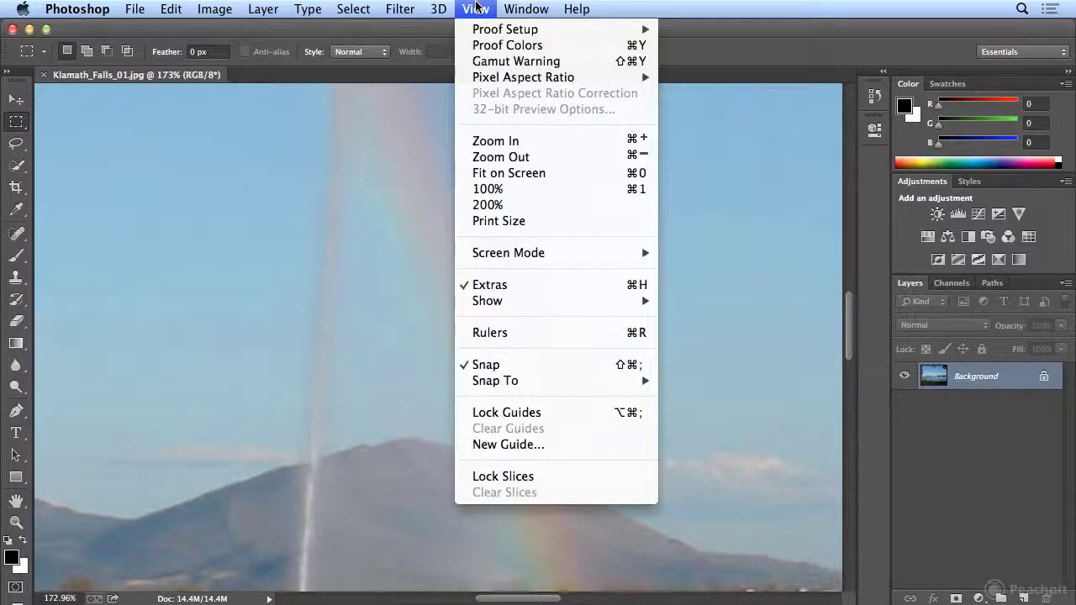
{"action": "left_click", "coordinate": [505, 174]}
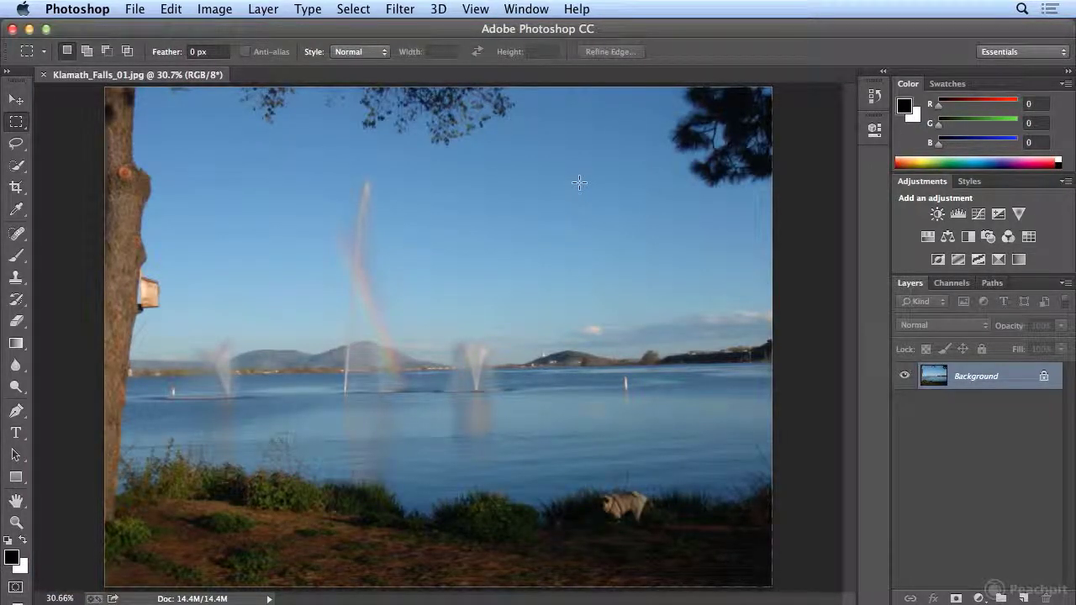
{"action": "key", "text": "super+0"}
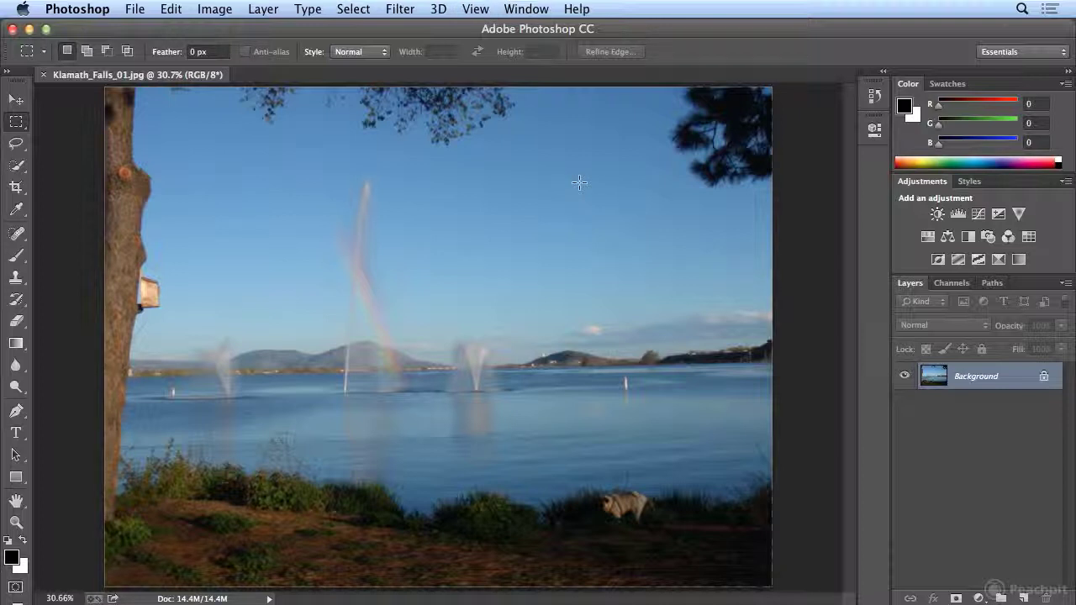
Magnify the birdhouse on the tree trunk to 100% with the Zoom tool.
{"action": "left_click", "coordinate": [17, 522]}
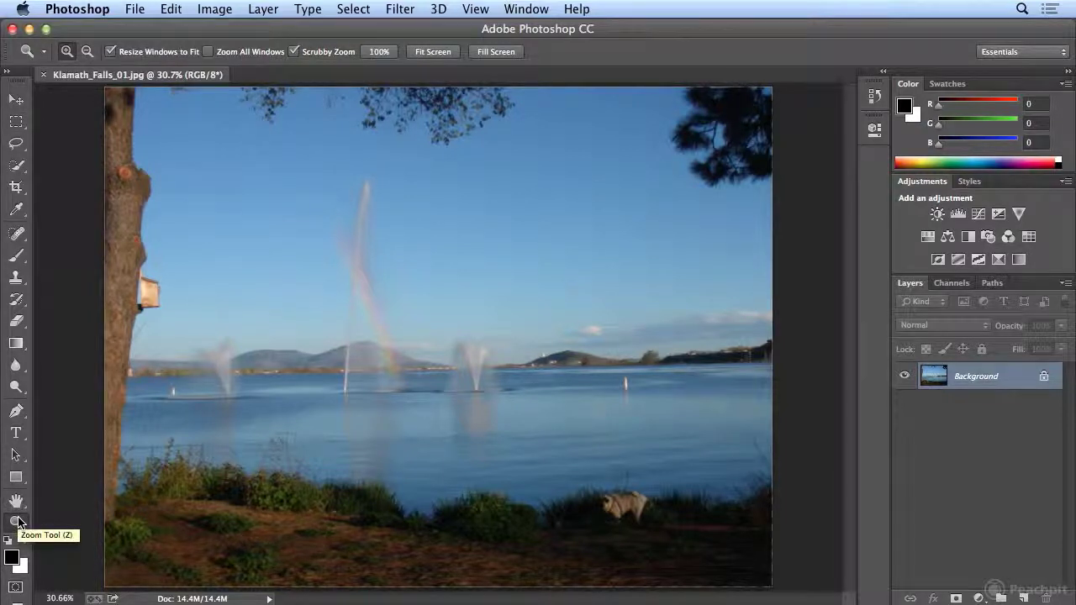
{"action": "left_click", "coordinate": [143, 290]}
{"action": "left_click", "coordinate": [147, 290]}
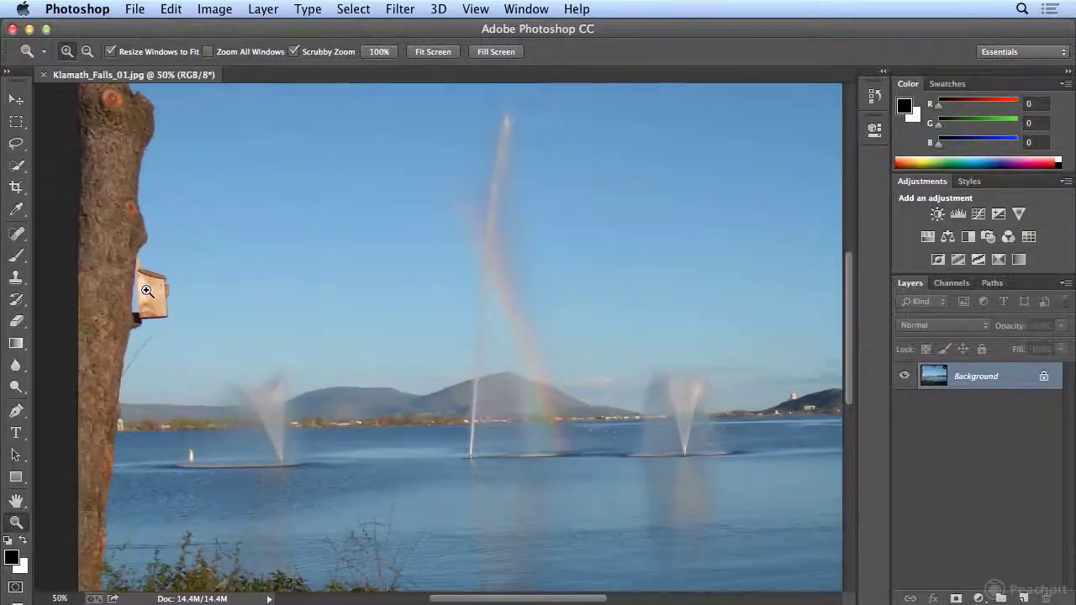
{"action": "left_click", "coordinate": [147, 290]}
{"action": "left_click", "coordinate": [147, 290]}
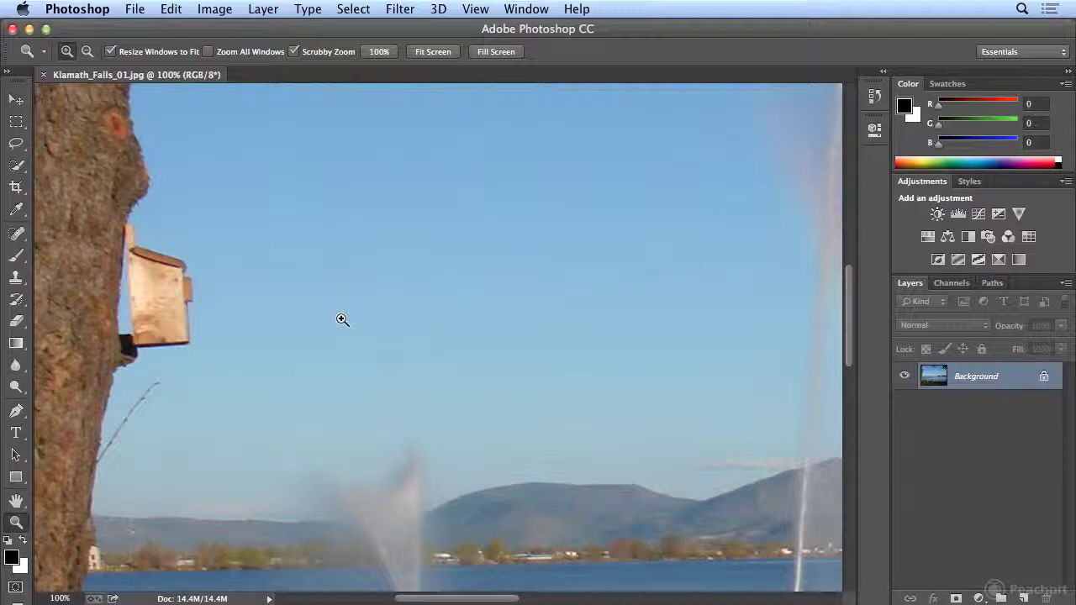
Magnify the middle of the current view to 400%, and fit the whole photo back on screen.
{"action": "key", "text": "super+equal"}
{"action": "key", "text": "super+equal"}
{"action": "key", "text": "super+equal"}
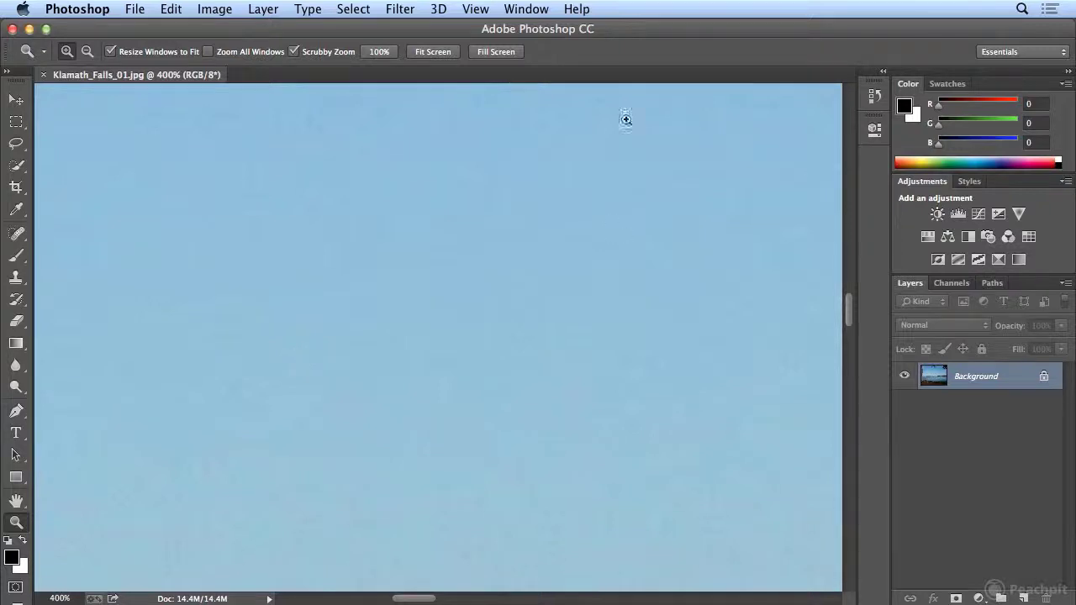
{"action": "left_click", "coordinate": [478, 9]}
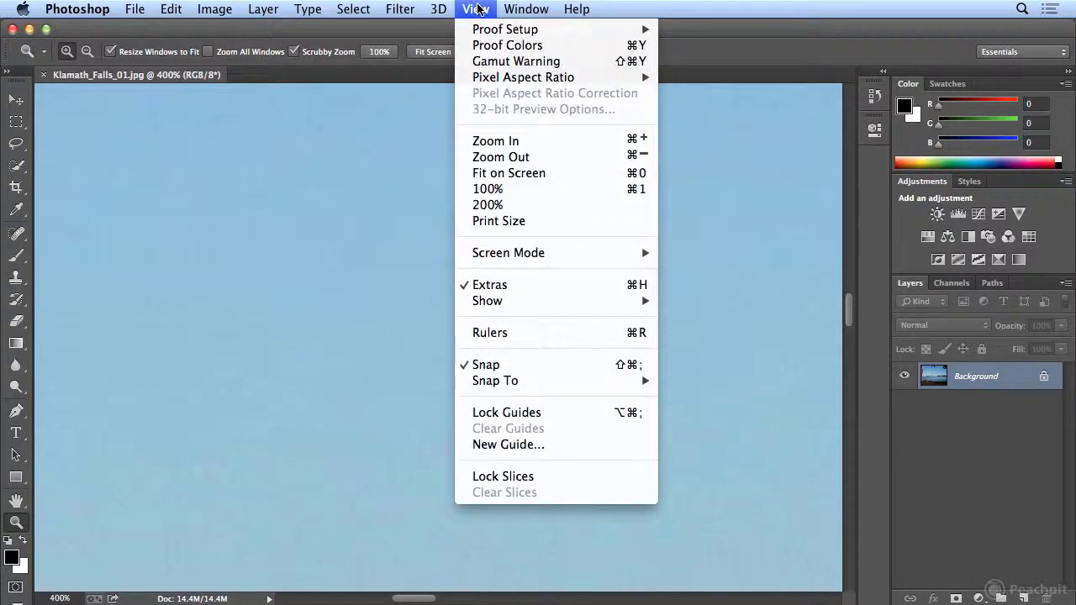
{"action": "left_click", "coordinate": [513, 175]}
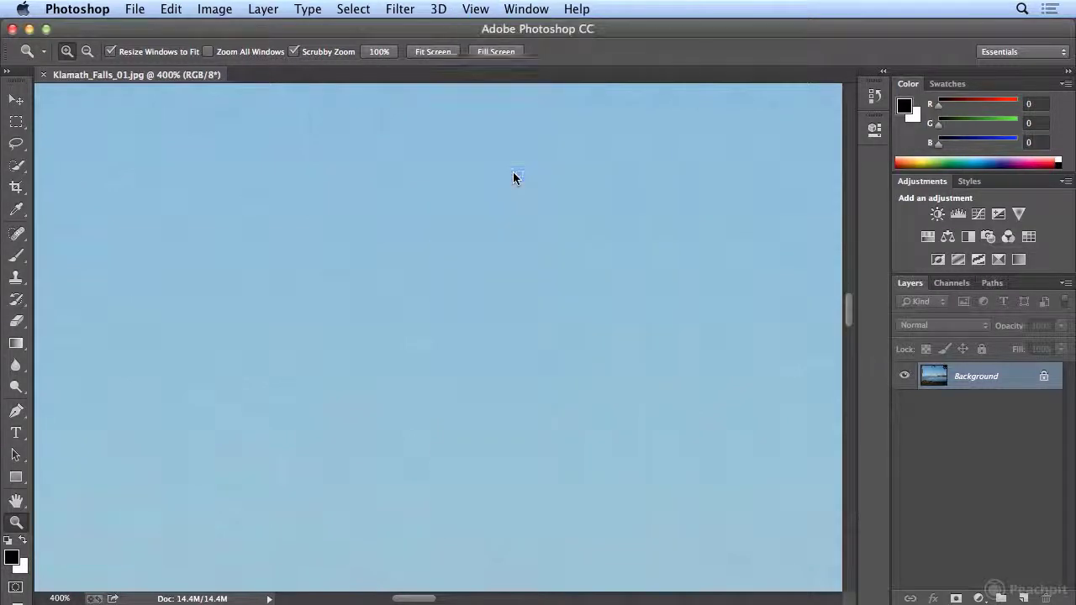
In the General preferences, turn off Zoom with Scroll Wheel and enable Zoom Clicked Point to Center.
{"action": "left_click", "coordinate": [68, 9]}
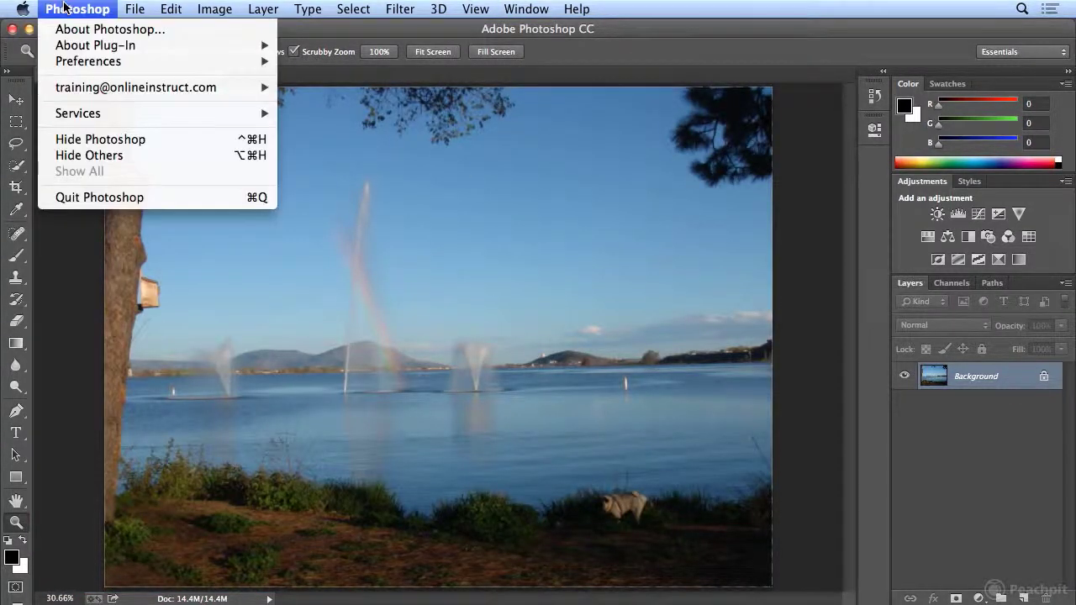
{"action": "mouse_move", "coordinate": [76, 62]}
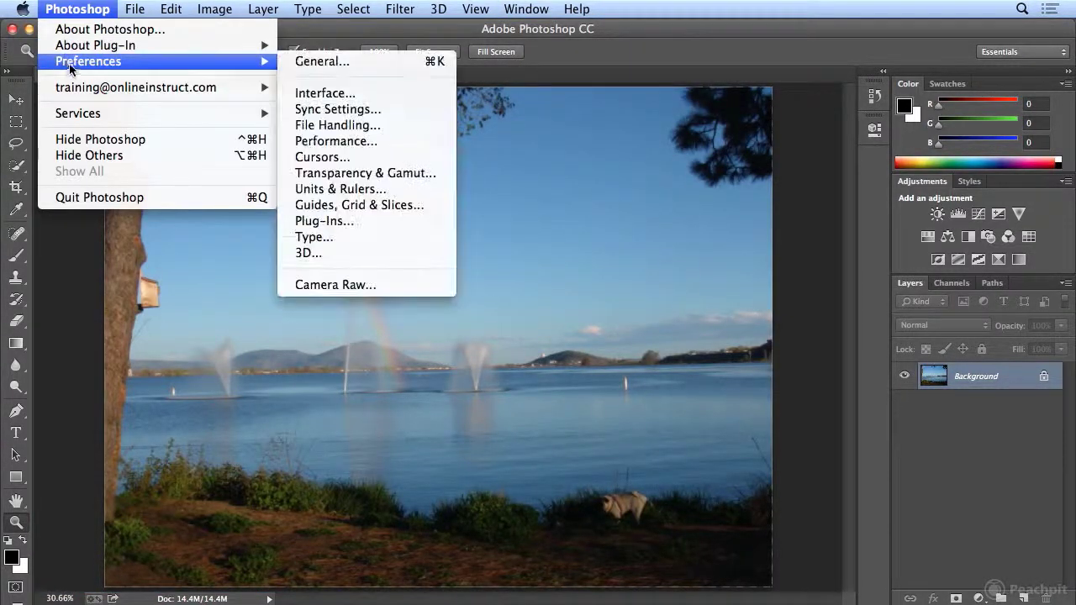
{"action": "left_click", "coordinate": [364, 61]}
{"action": "left_click", "coordinate": [290, 314]}
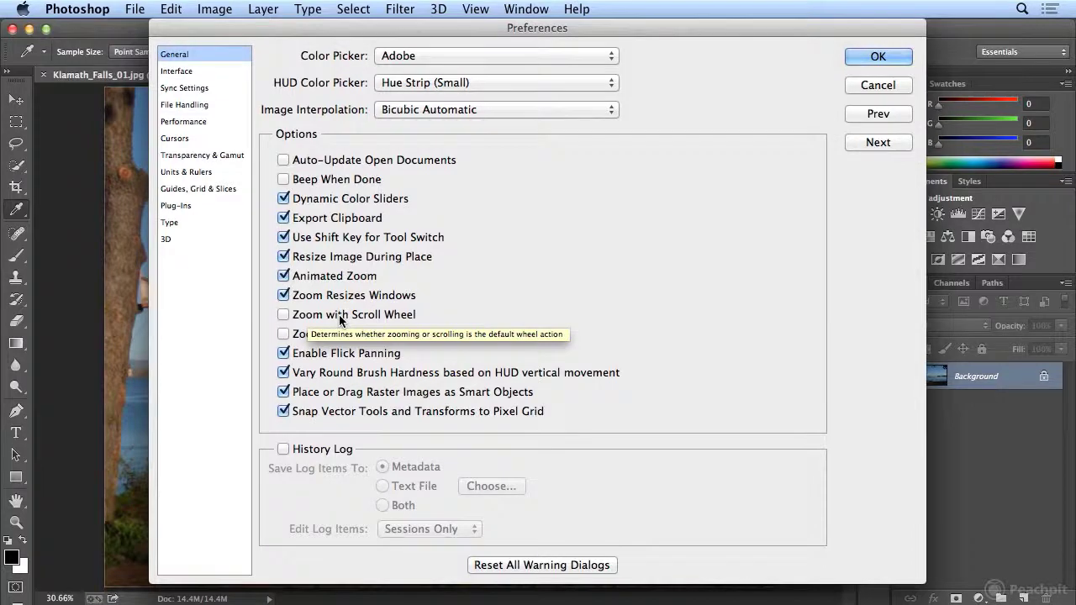
{"action": "left_click", "coordinate": [288, 335]}
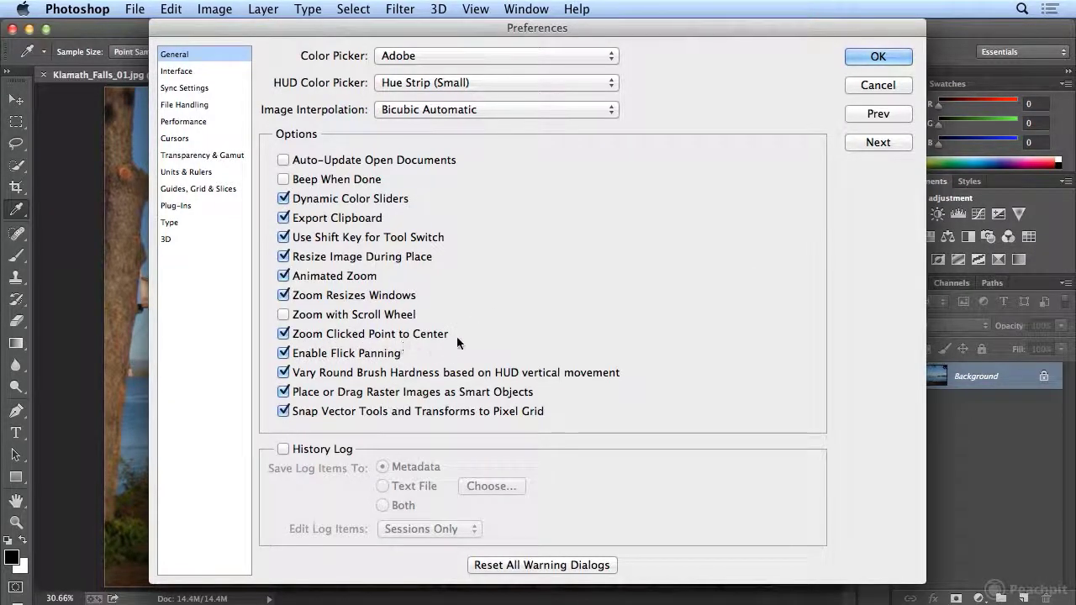
{"action": "left_click", "coordinate": [878, 56]}
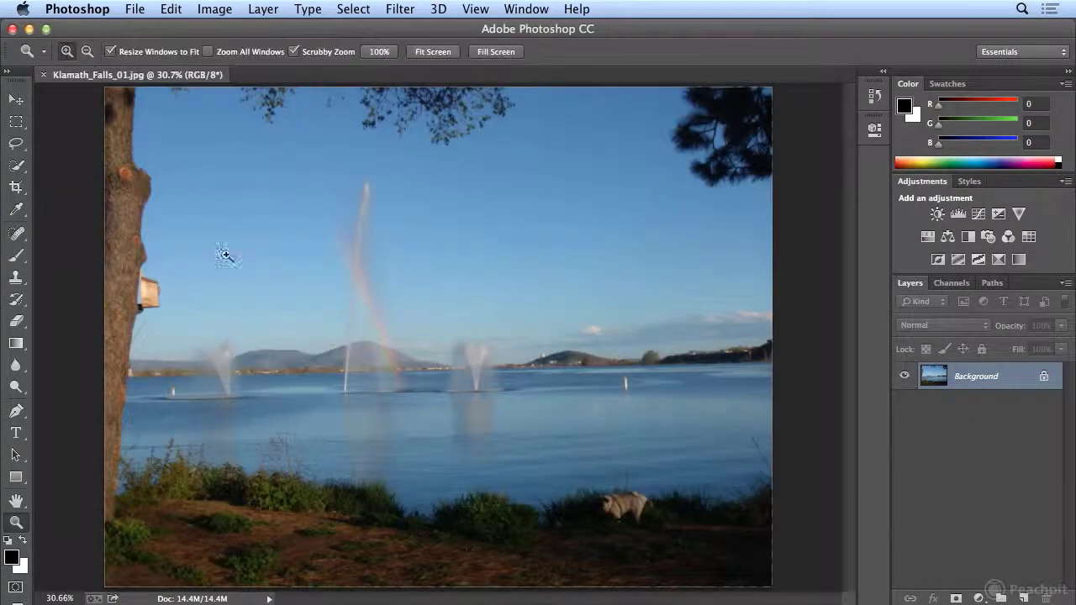
Center the view on the birdhouse with the Zoom tool and magnify it to 300%.
{"action": "left_click", "coordinate": [138, 292]}
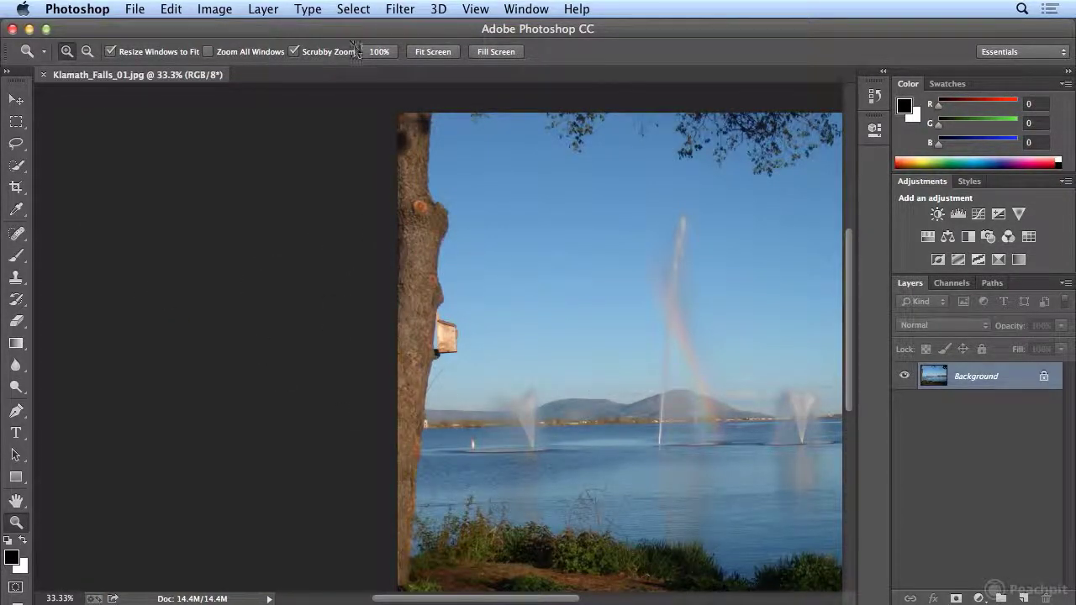
{"action": "left_click", "coordinate": [475, 8]}
{"action": "left_click", "coordinate": [482, 142]}
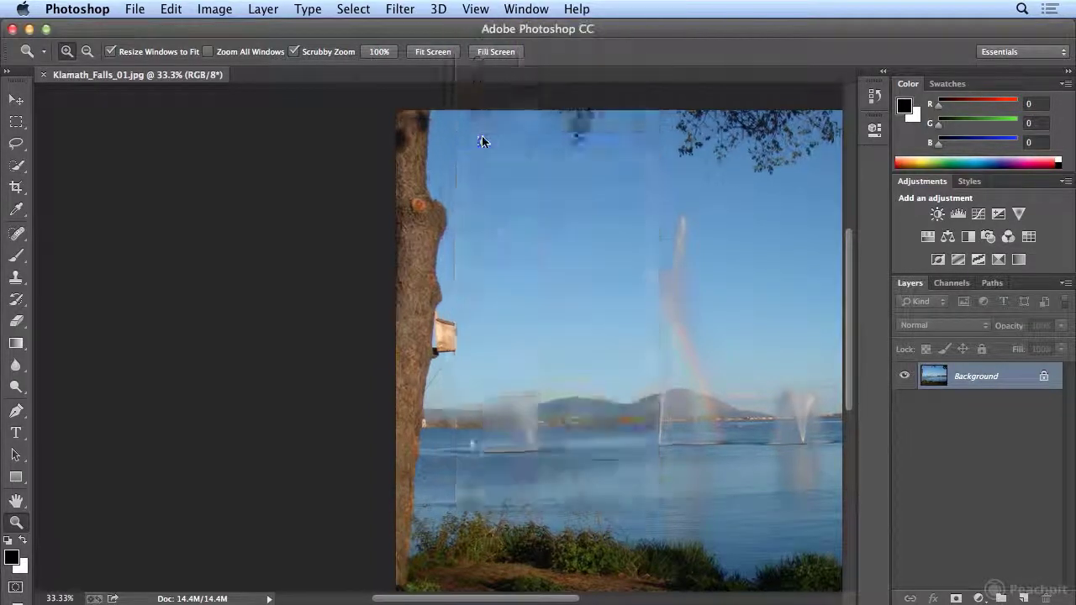
{"action": "key", "text": "super+plus"}
{"action": "key", "text": "super+plus"}
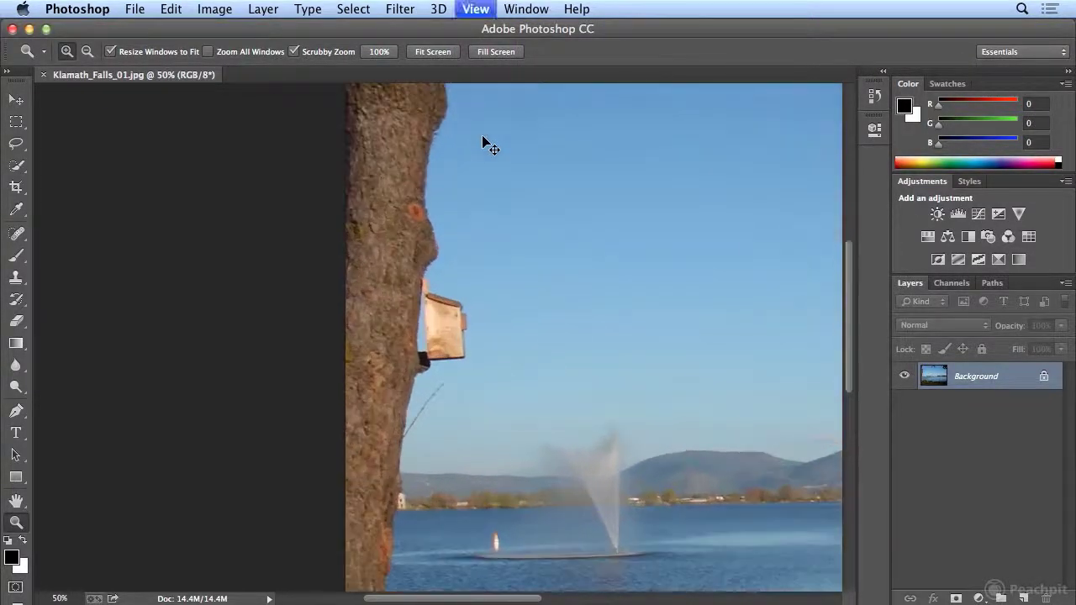
{"action": "key", "text": "super+plus"}
{"action": "key", "text": "super+plus"}
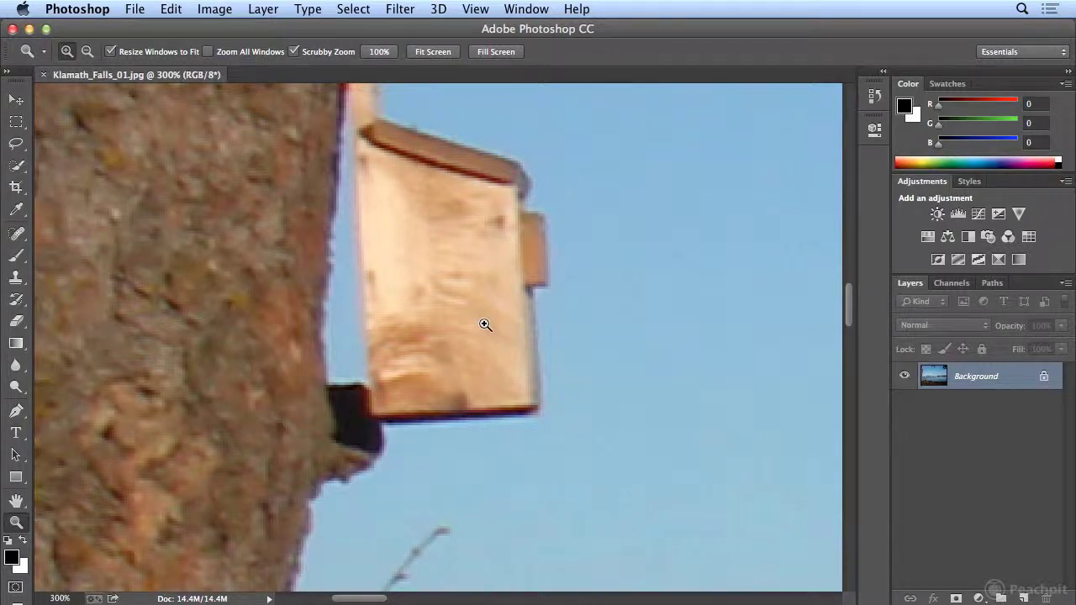
Fit the whole photo on screen.
{"action": "left_click", "coordinate": [476, 9]}
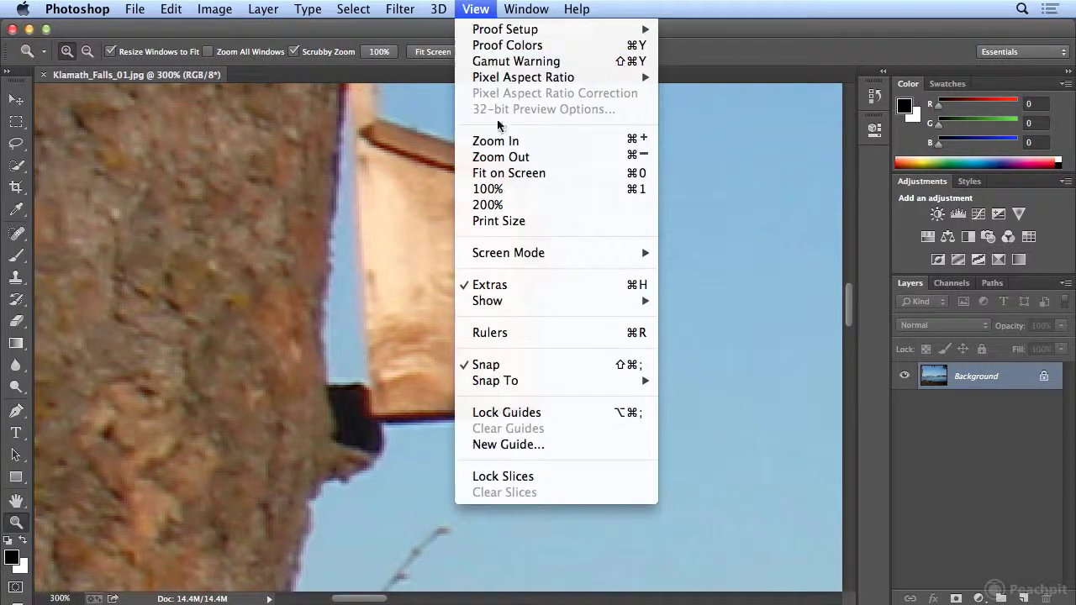
{"action": "left_click", "coordinate": [510, 179]}
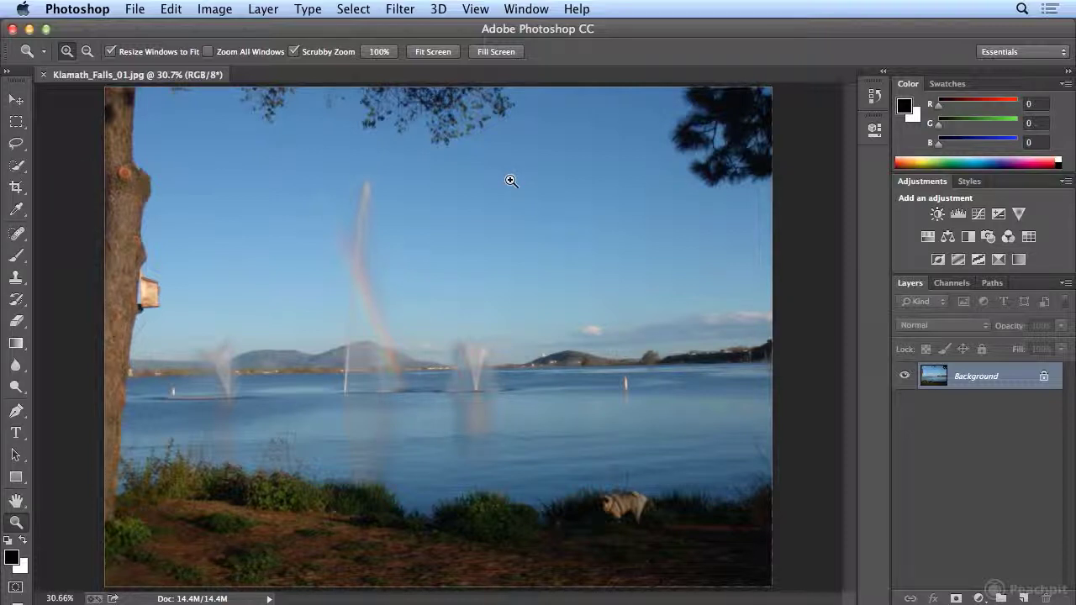
Set the interface color theme to the lightest gray in the Interface preferences, and select the Rectangular Marquee tool.
{"action": "left_click", "coordinate": [84, 9]}
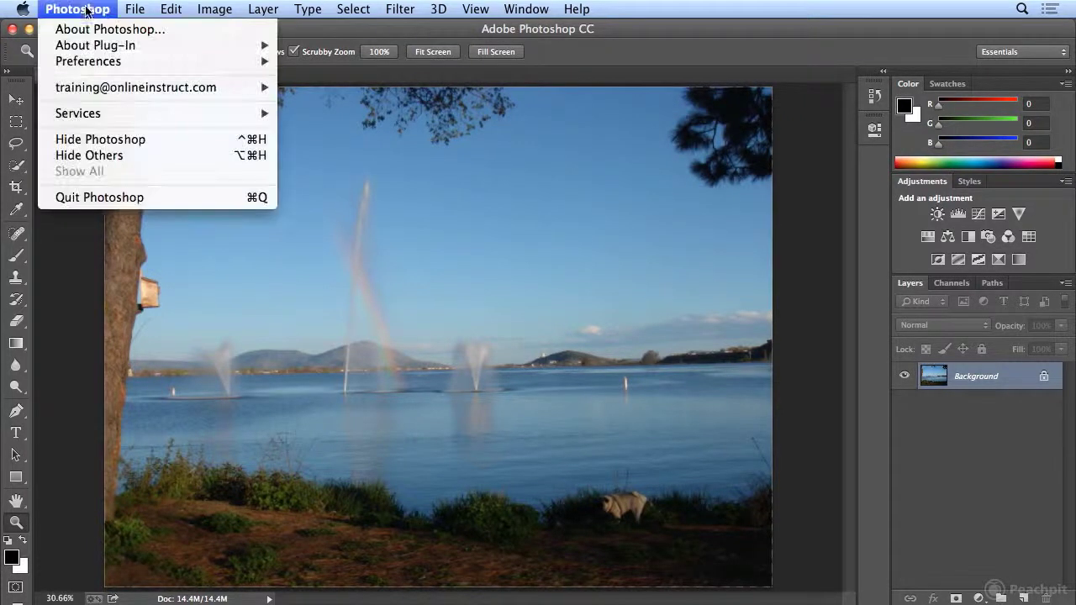
{"action": "mouse_move", "coordinate": [86, 61]}
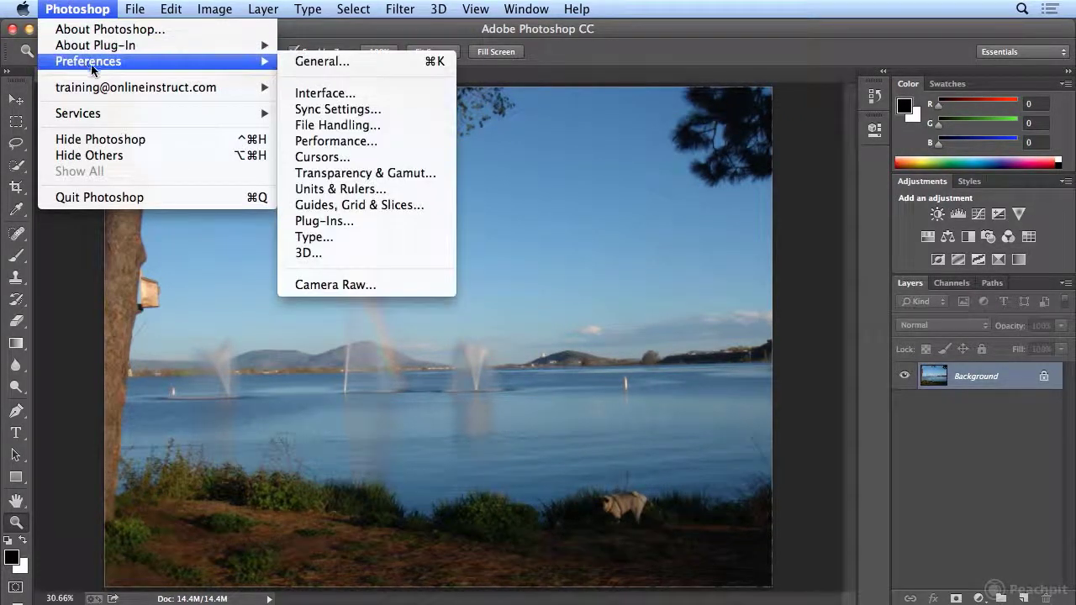
{"action": "left_click", "coordinate": [392, 98]}
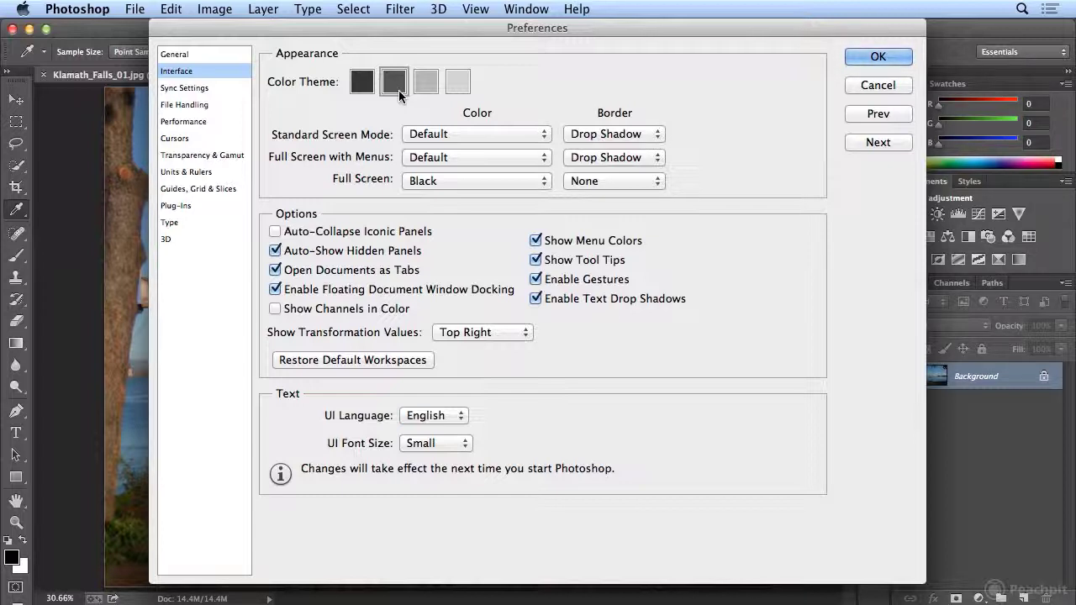
{"action": "left_click", "coordinate": [461, 84]}
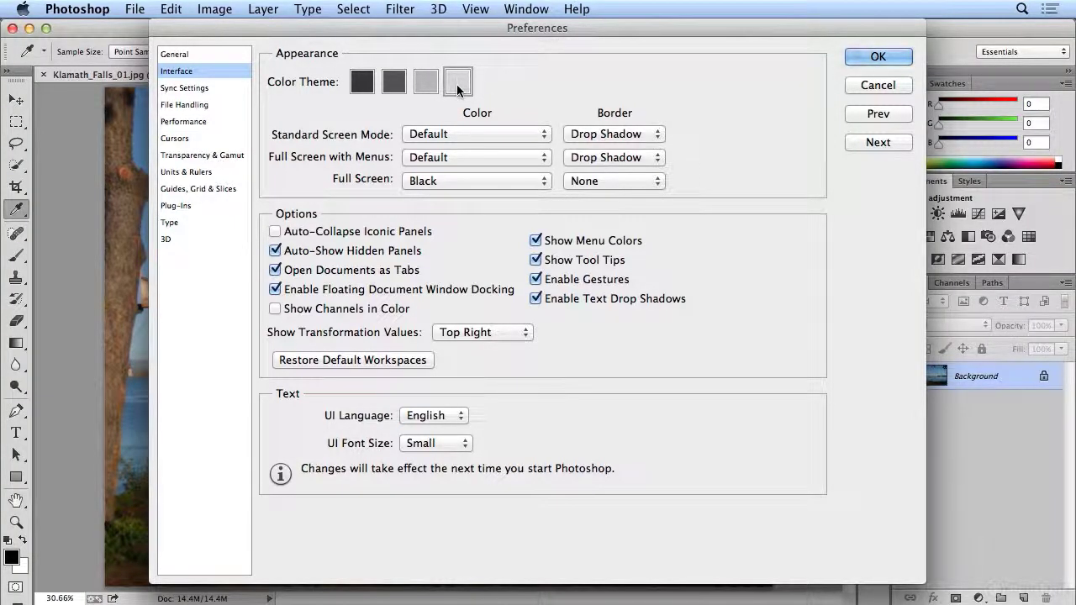
{"action": "left_click", "coordinate": [878, 56]}
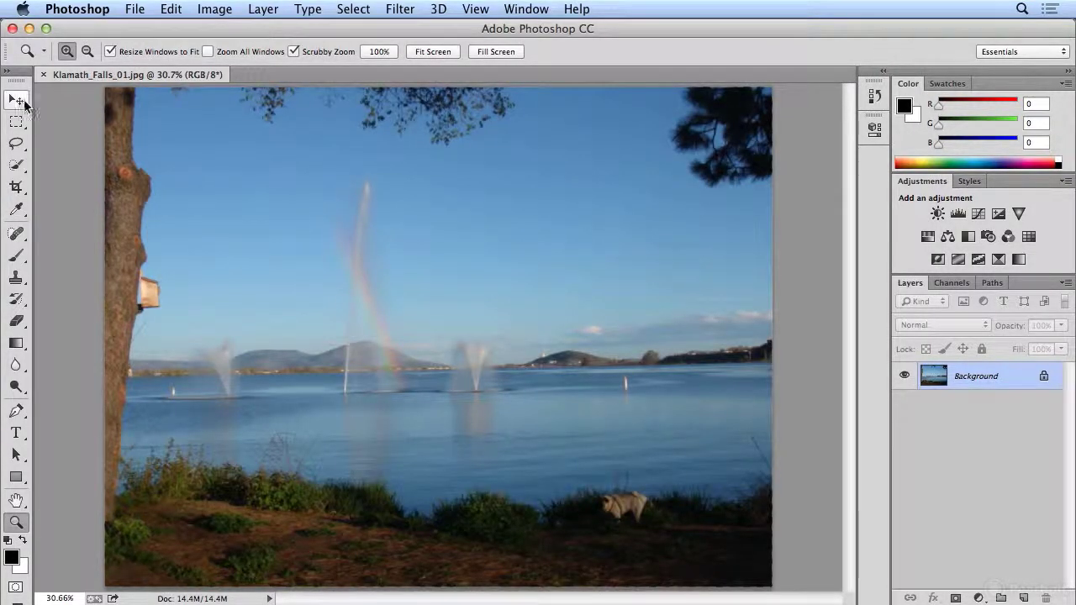
{"action": "left_click", "coordinate": [25, 101]}
{"action": "left_click", "coordinate": [18, 123]}
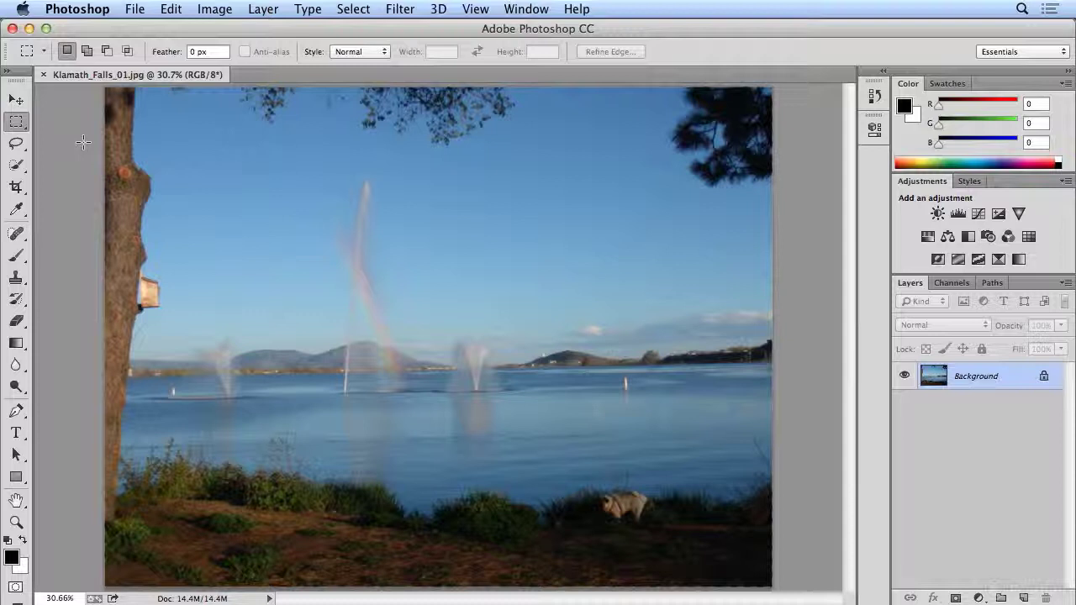
In the Interface preferences, set the color theme to the second-darkest gray and the UI Font Size to Large.
{"action": "left_click", "coordinate": [83, 8]}
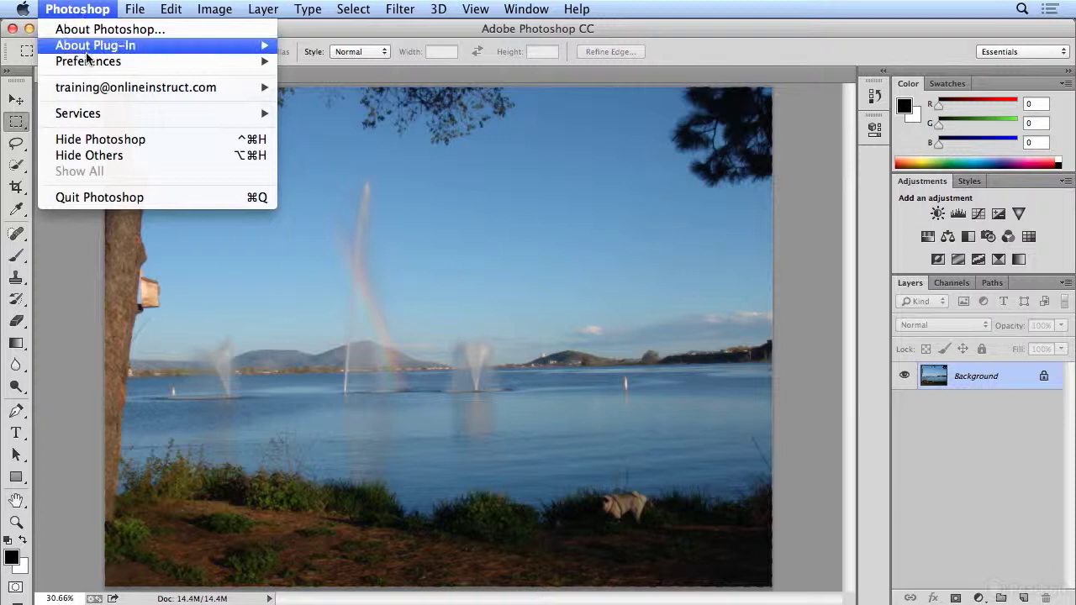
{"action": "mouse_move", "coordinate": [90, 60]}
{"action": "left_click", "coordinate": [312, 91]}
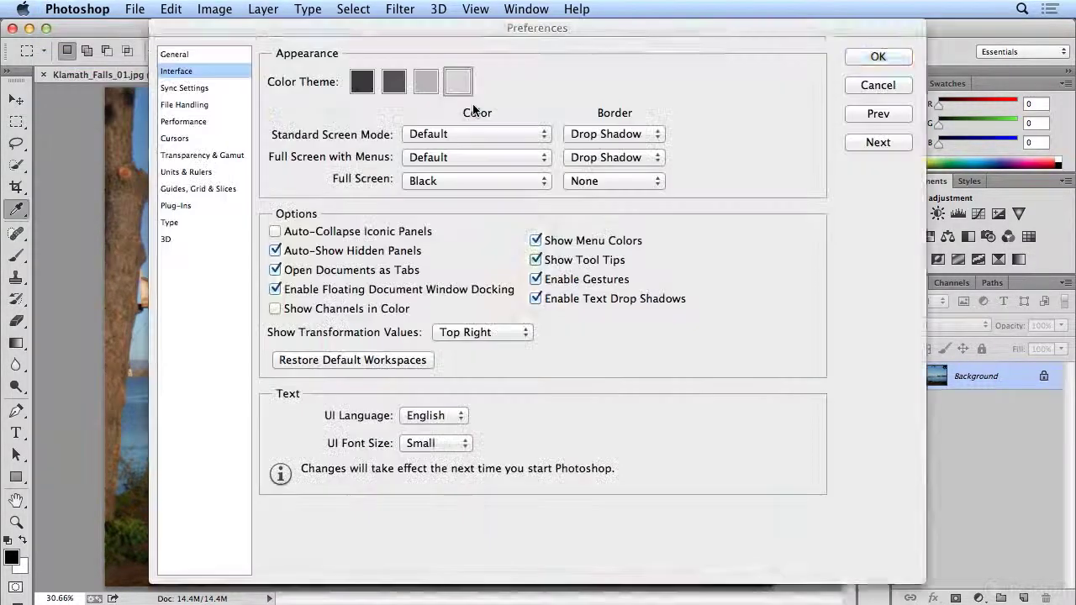
{"action": "left_click", "coordinate": [393, 83]}
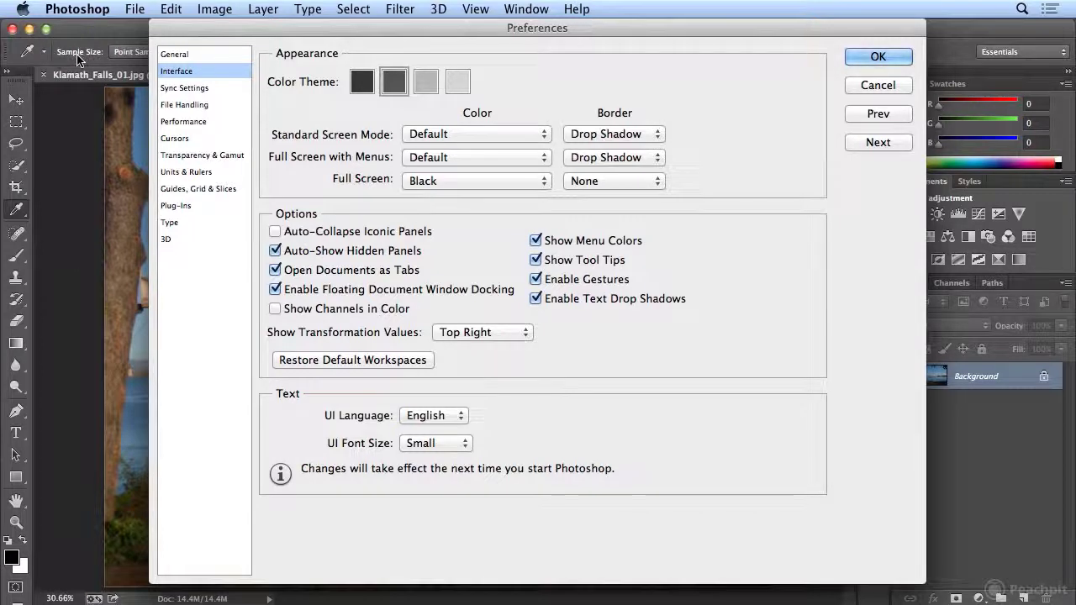
{"action": "left_click", "coordinate": [436, 443]}
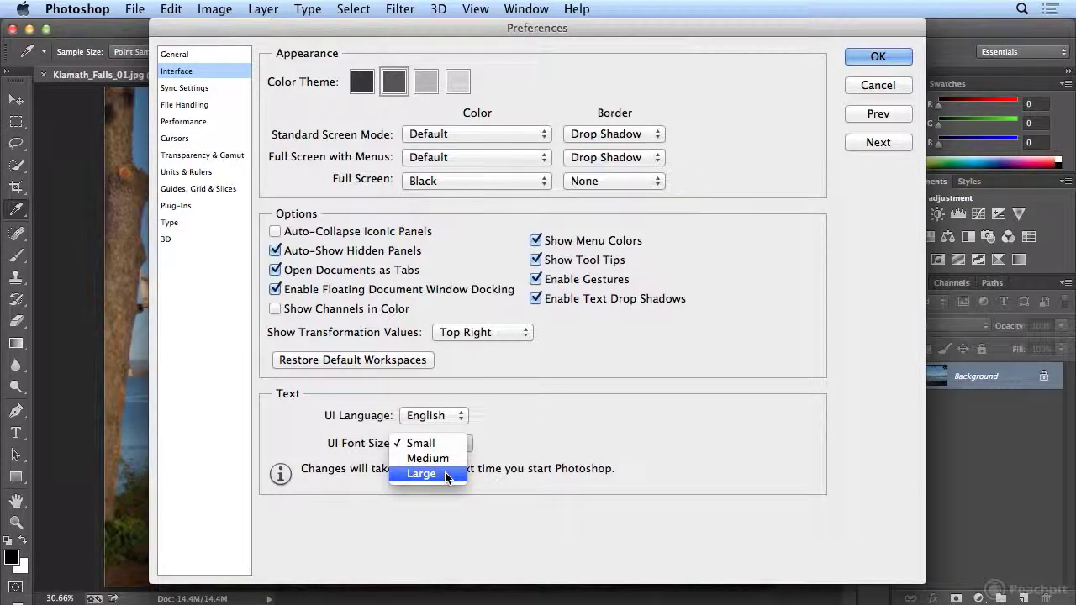
{"action": "left_click", "coordinate": [447, 475]}
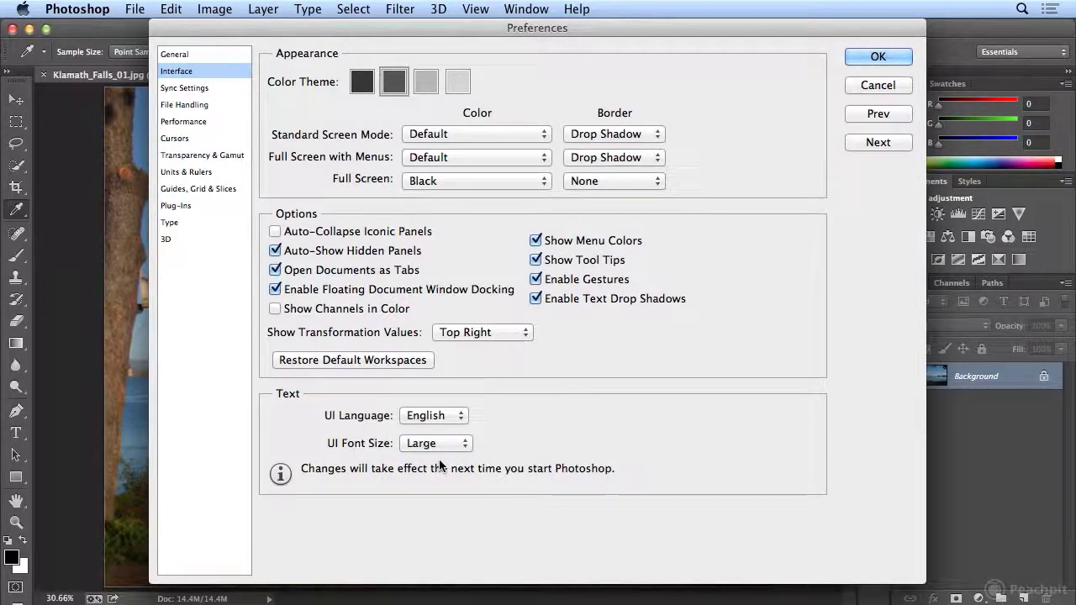
{"action": "left_click", "coordinate": [879, 57]}
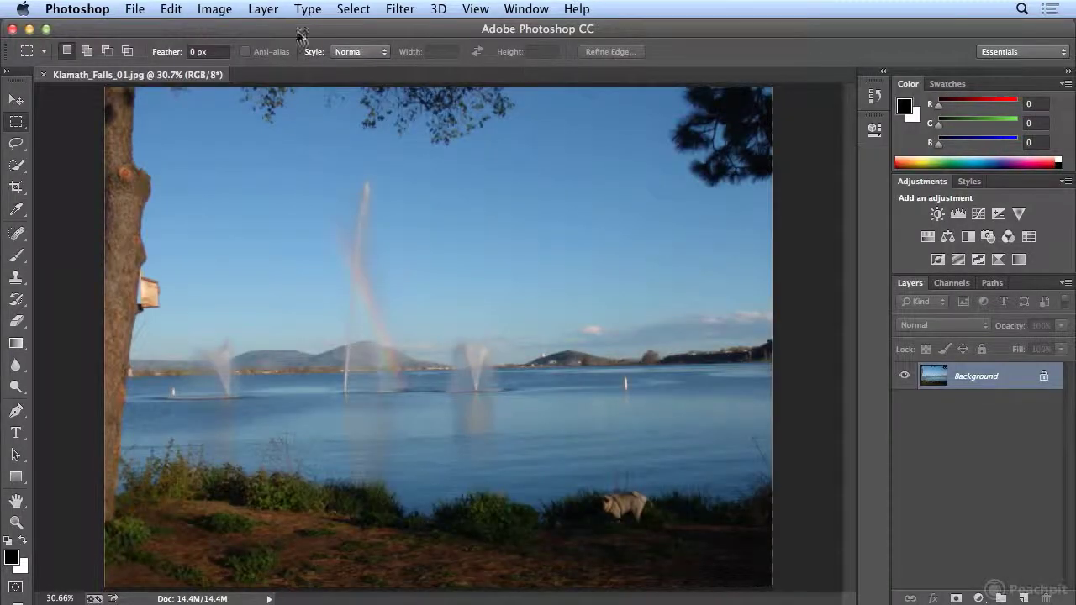
Quit and relaunch Photoshop, and select the Eyedropper tool.
{"action": "left_click", "coordinate": [78, 8]}
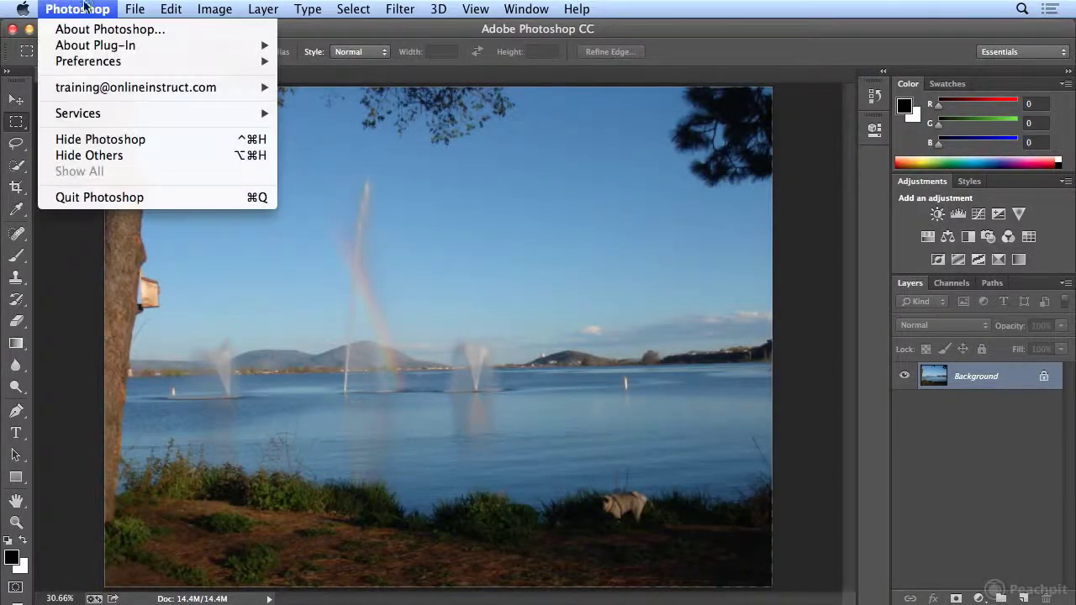
{"action": "left_click", "coordinate": [85, 200]}
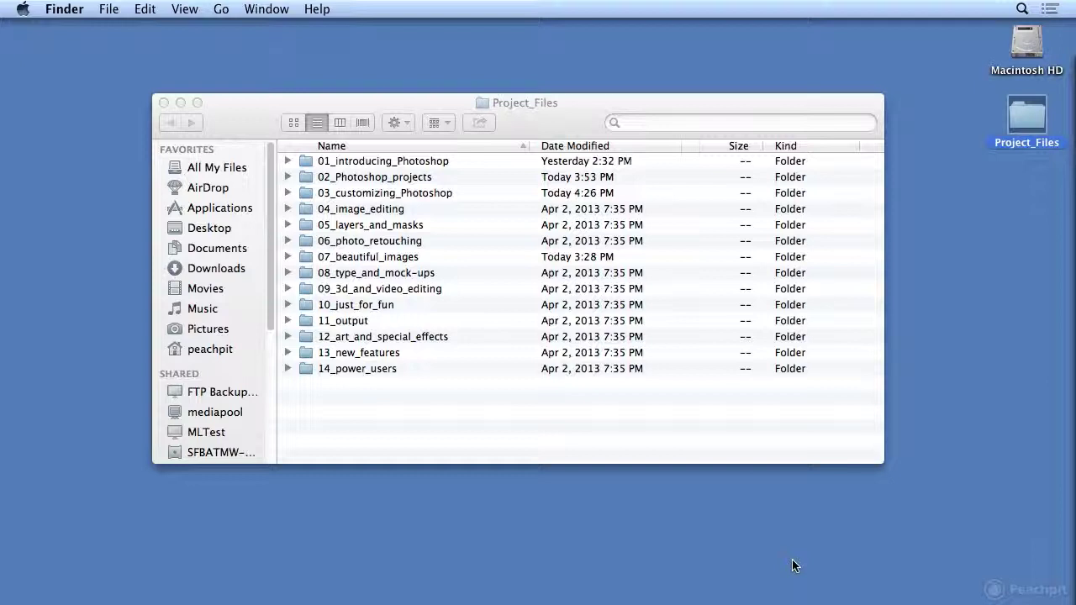
{"action": "mouse_move", "coordinate": [770, 593]}
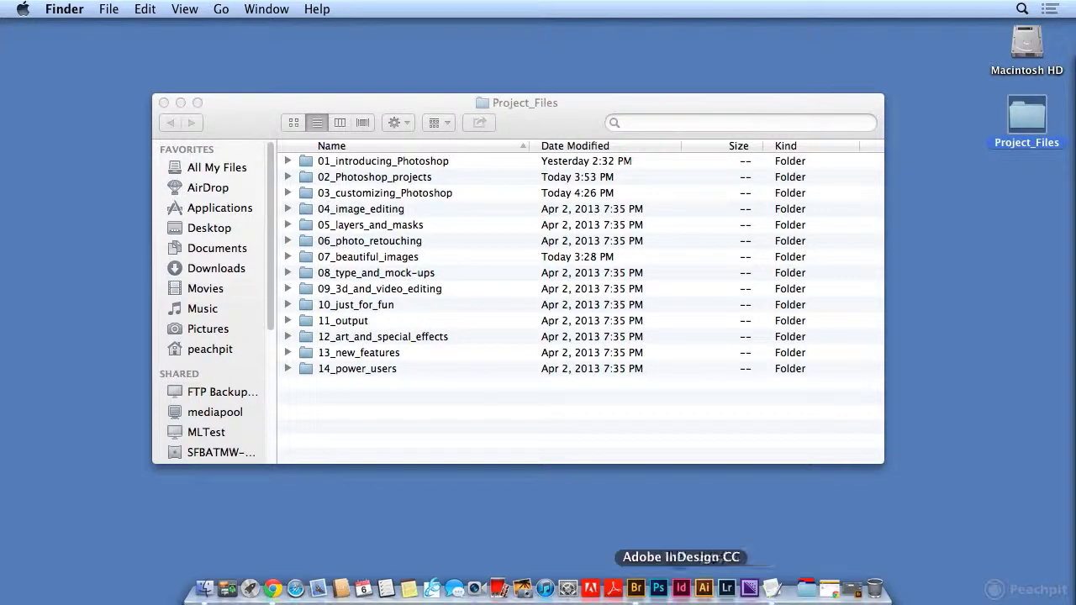
{"action": "left_click", "coordinate": [659, 588]}
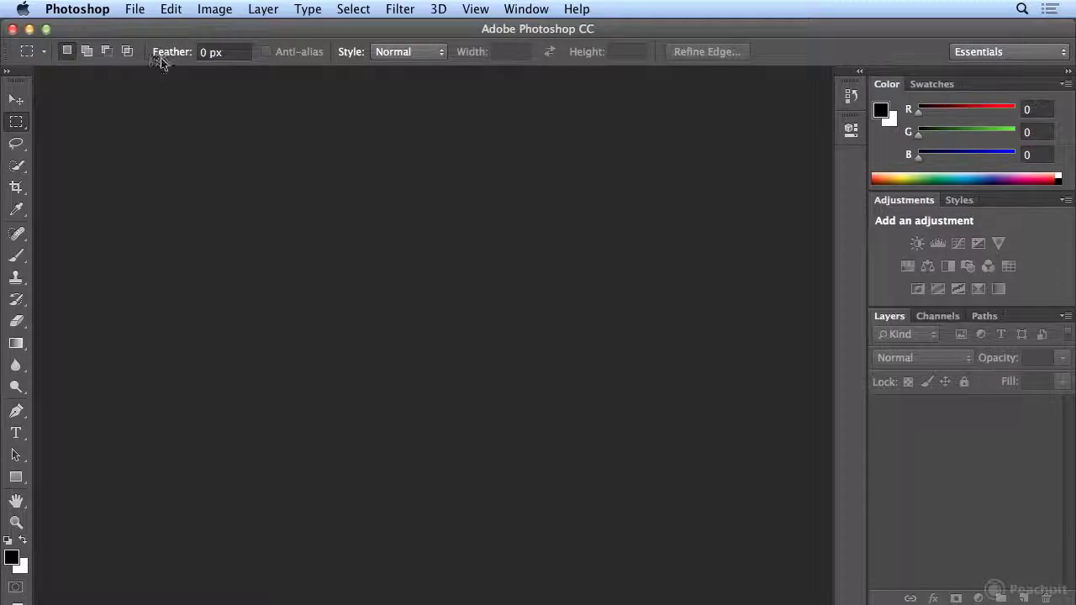
{"action": "left_click", "coordinate": [16, 209]}
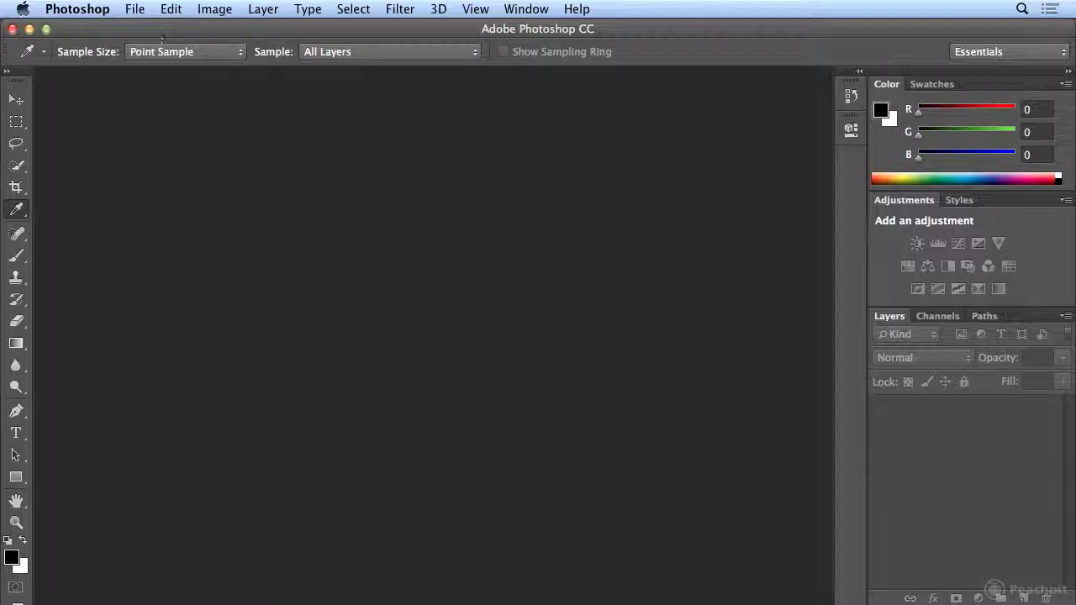
In the Interface preferences, set the UI Font Size to Small and enable Show Channels in Color.
{"action": "left_click", "coordinate": [76, 8]}
{"action": "mouse_move", "coordinate": [87, 67]}
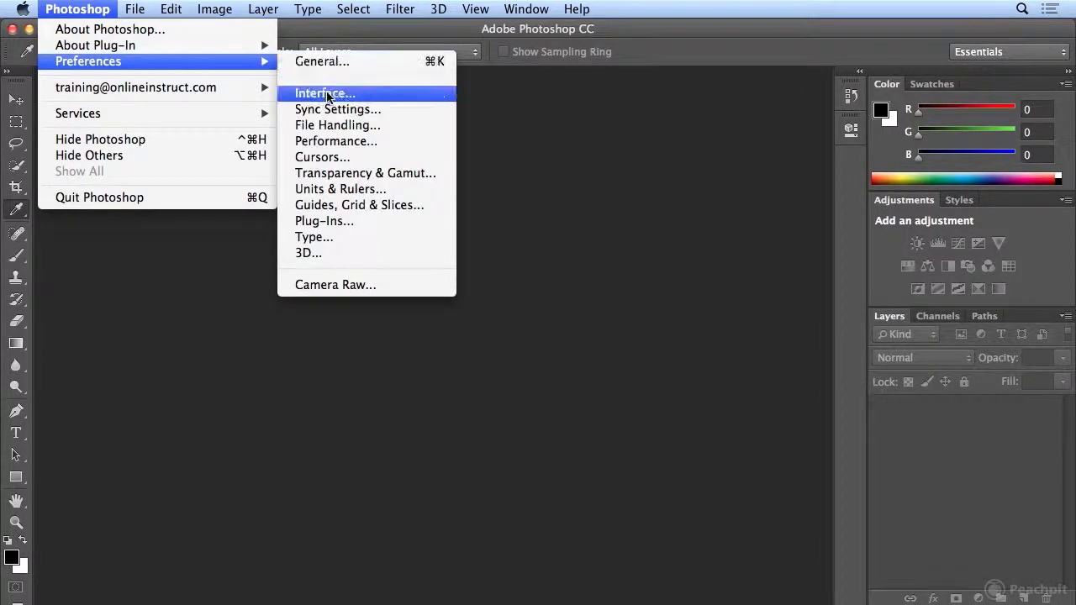
{"action": "left_click", "coordinate": [328, 92]}
{"action": "left_click", "coordinate": [465, 443]}
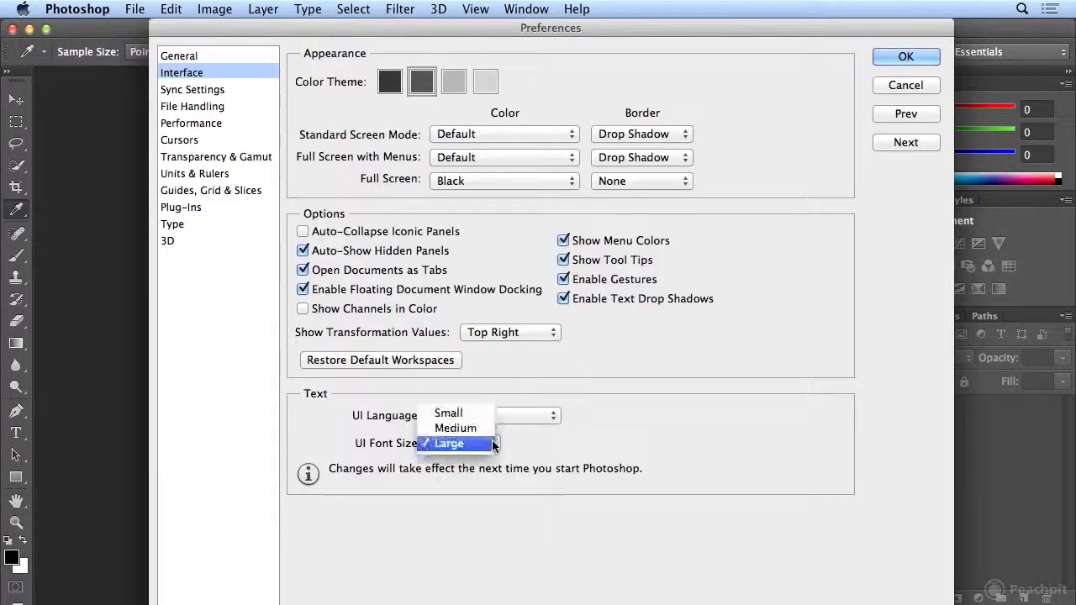
{"action": "left_click", "coordinate": [485, 417]}
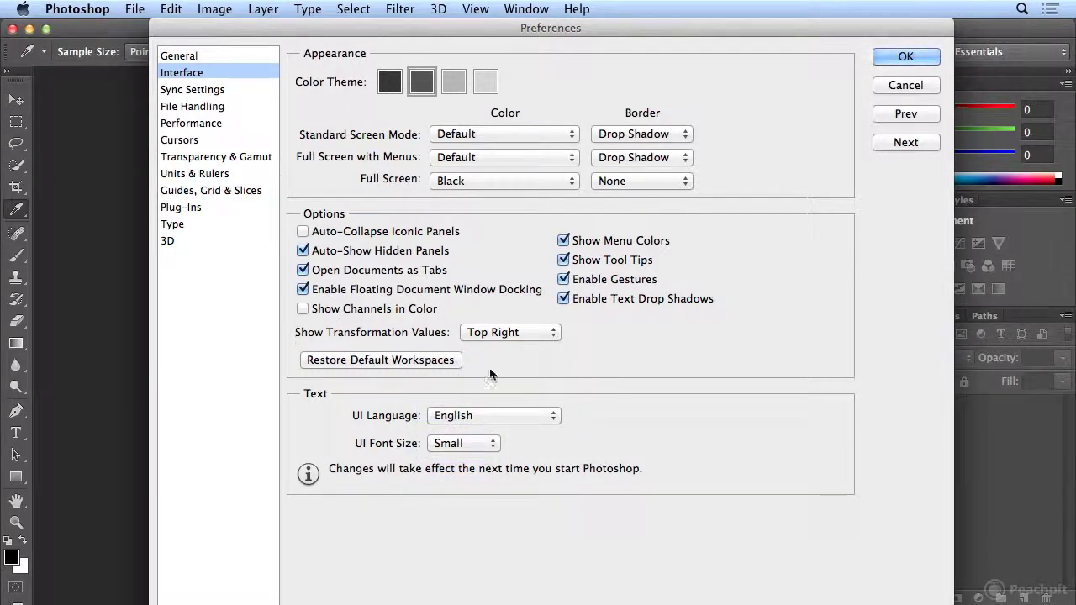
{"action": "left_click", "coordinate": [335, 312]}
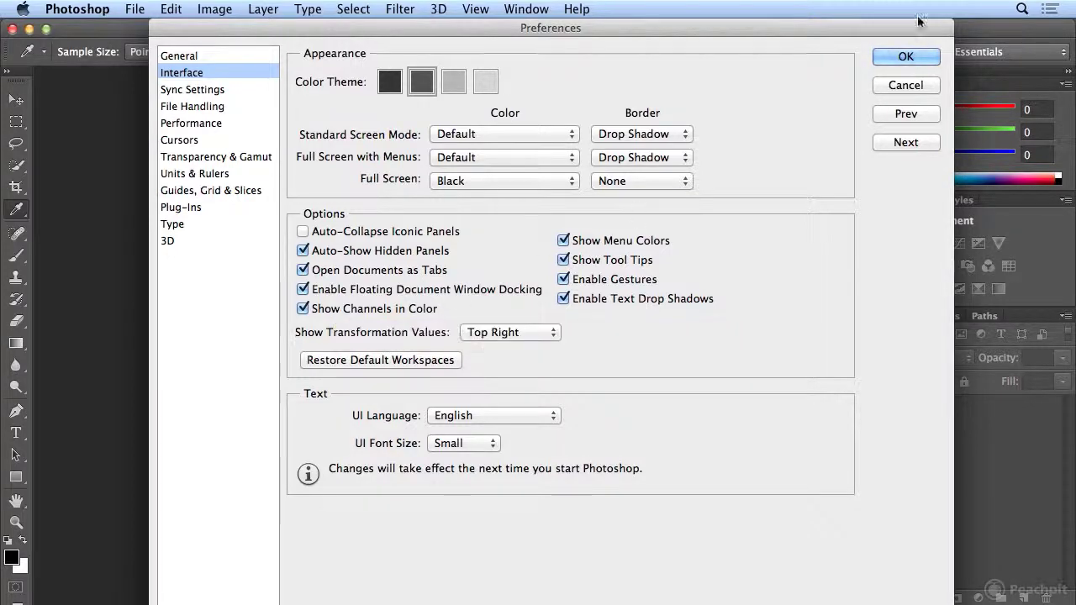
{"action": "left_click", "coordinate": [905, 56]}
Reopen Klamath_Falls_01.jpg from the recently used files.
{"action": "left_click", "coordinate": [134, 8]}
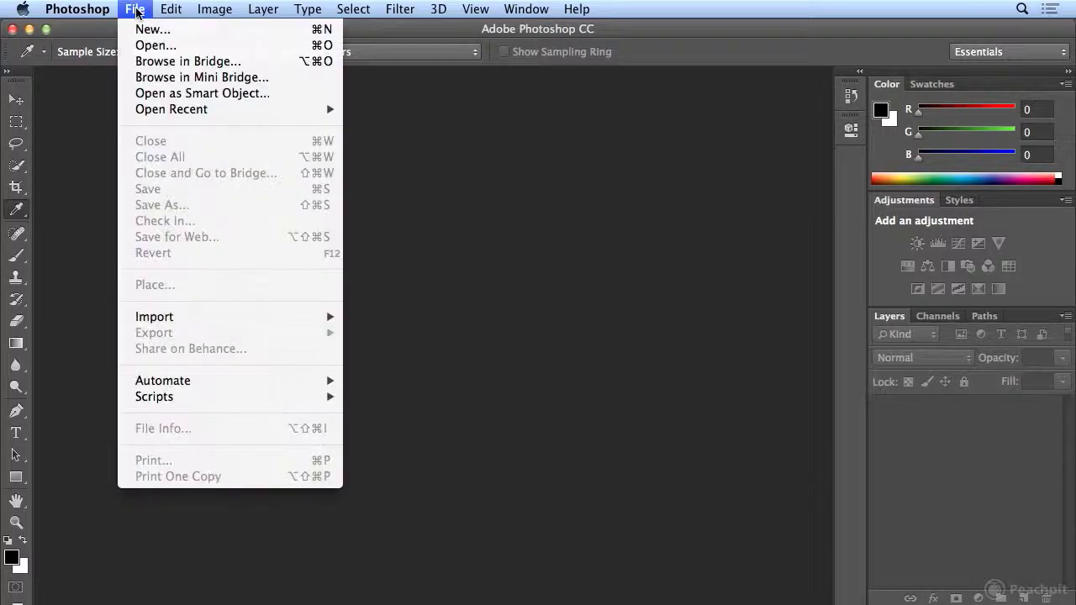
{"action": "mouse_move", "coordinate": [155, 110]}
{"action": "left_click", "coordinate": [443, 110]}
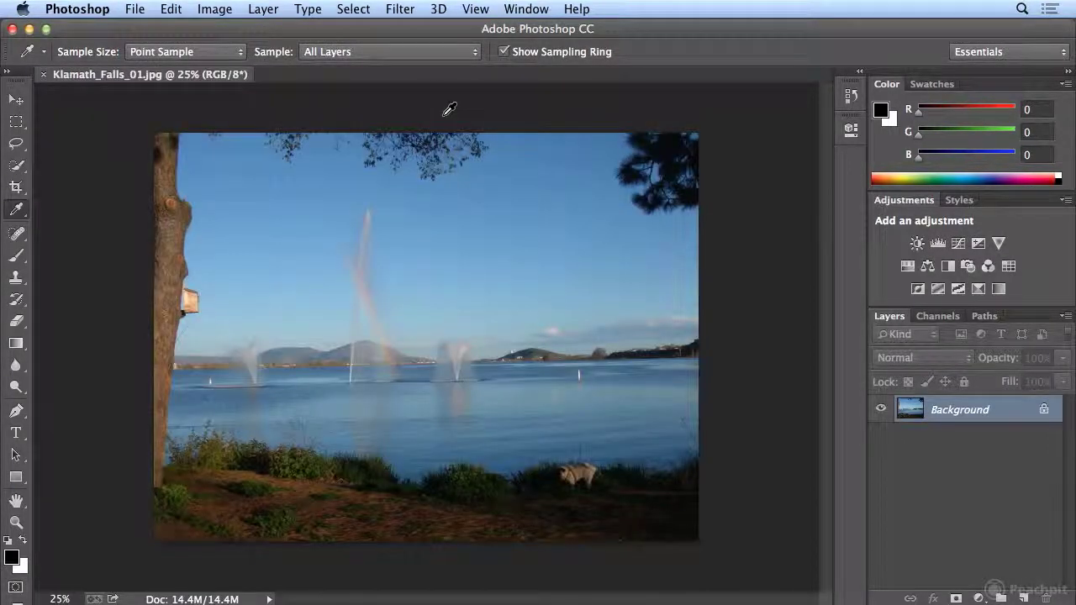
View the photo's Red, Green and Blue channels one by one, and return to the RGB composite.
{"action": "left_click", "coordinate": [941, 318]}
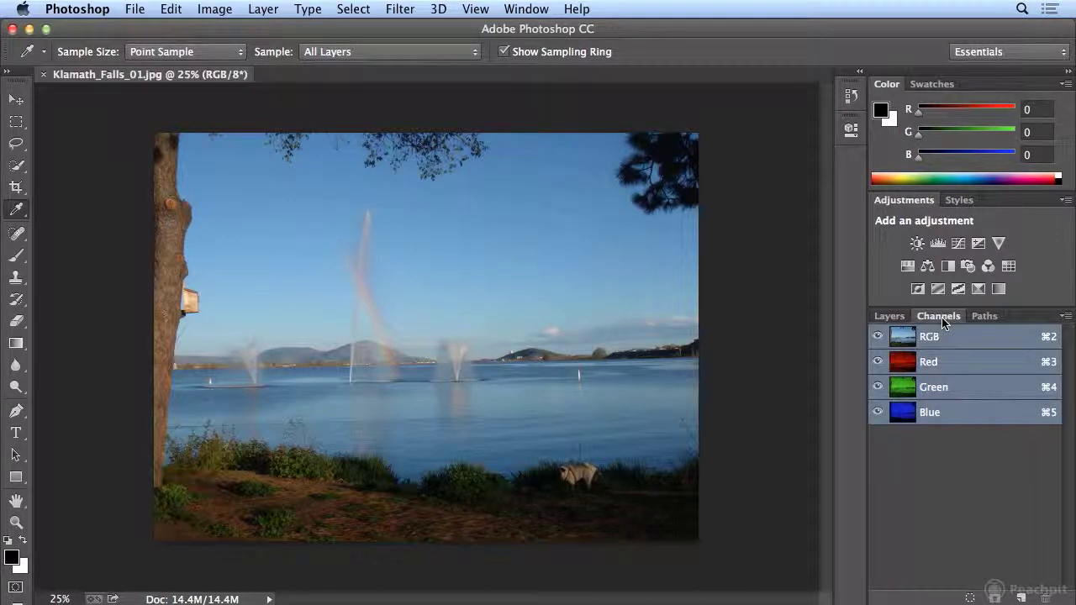
{"action": "left_click", "coordinate": [944, 370]}
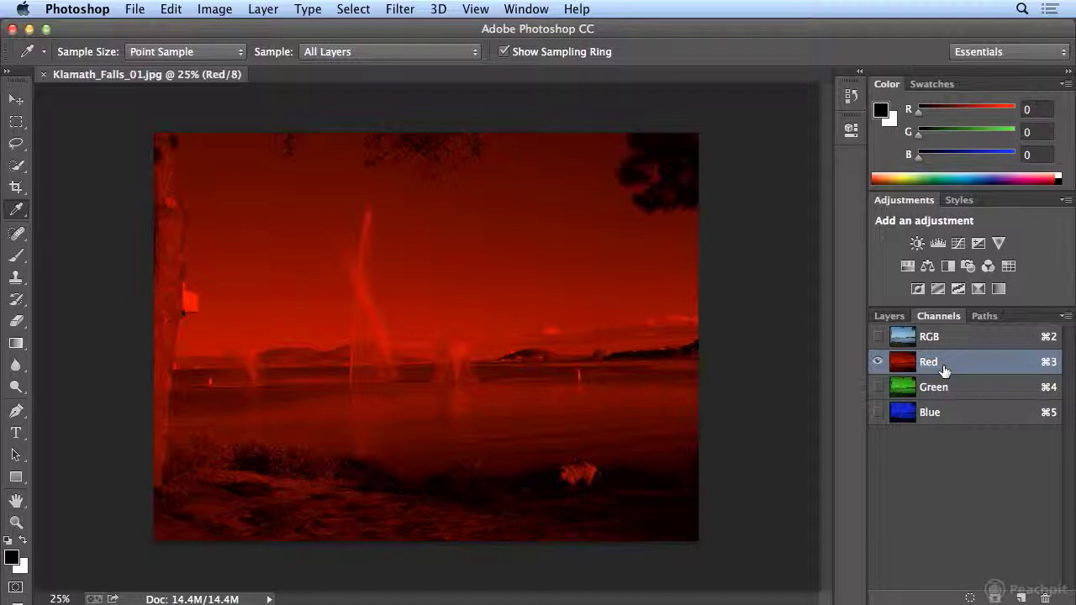
{"action": "left_click", "coordinate": [942, 392]}
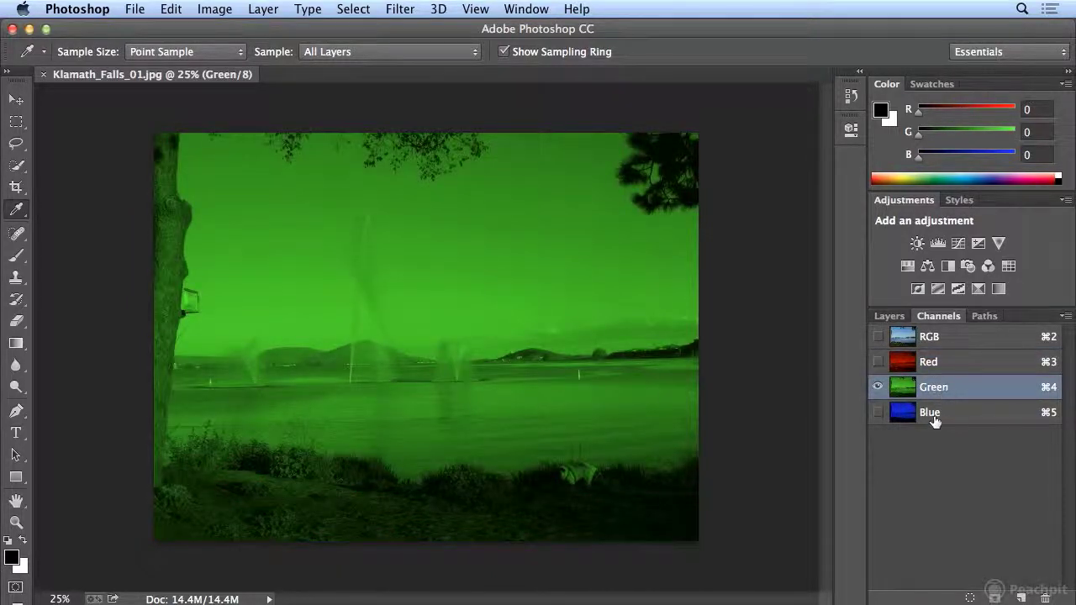
{"action": "left_click", "coordinate": [933, 417]}
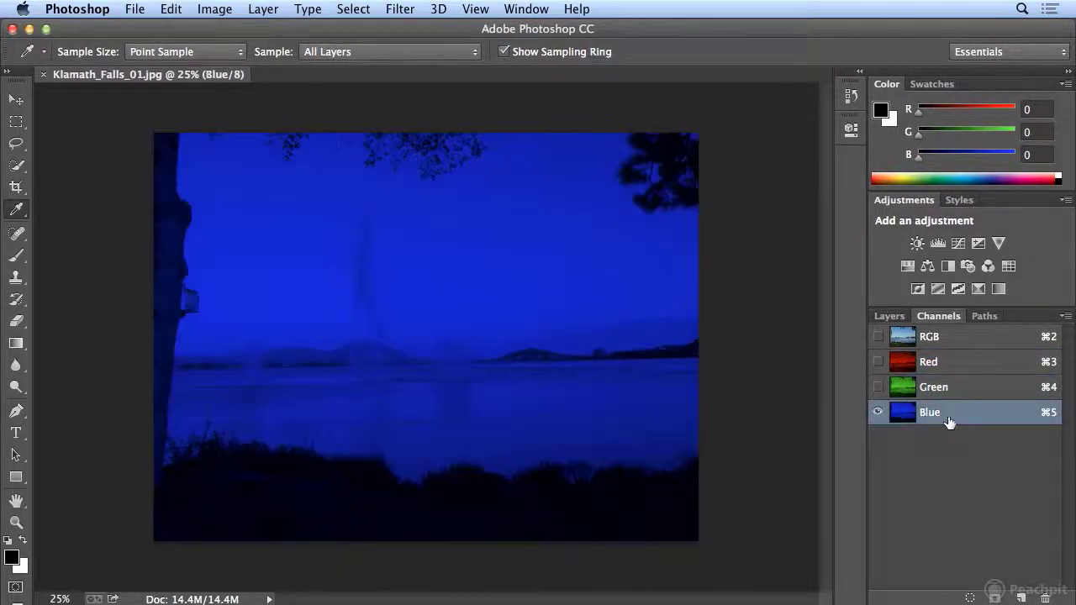
{"action": "left_click", "coordinate": [945, 340]}
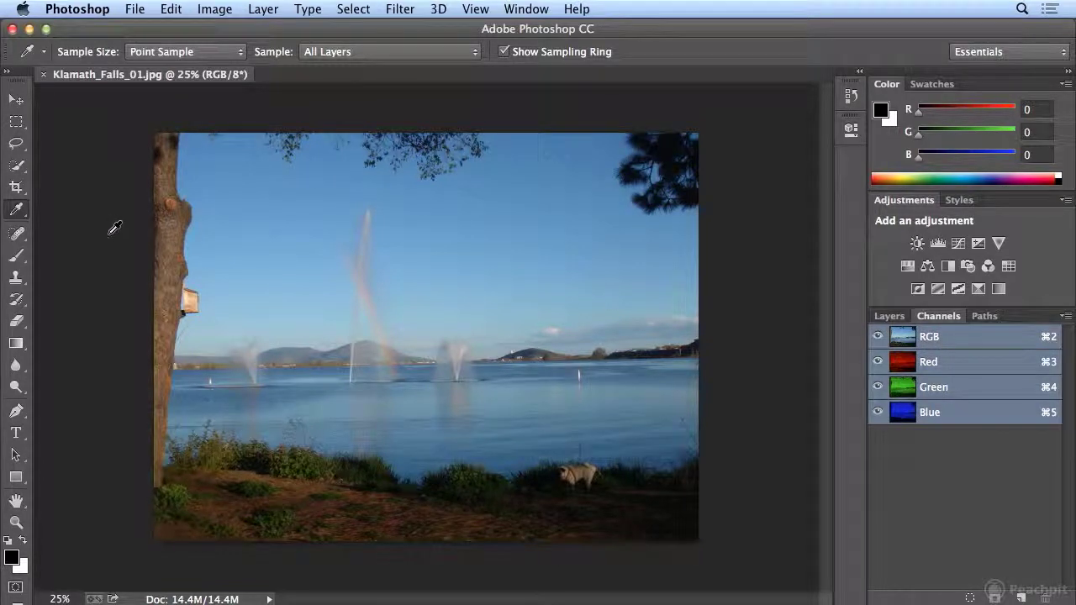
Turn off Show Channels in Color in the Interface preferences.
{"action": "left_click", "coordinate": [77, 9]}
{"action": "mouse_move", "coordinate": [88, 63]}
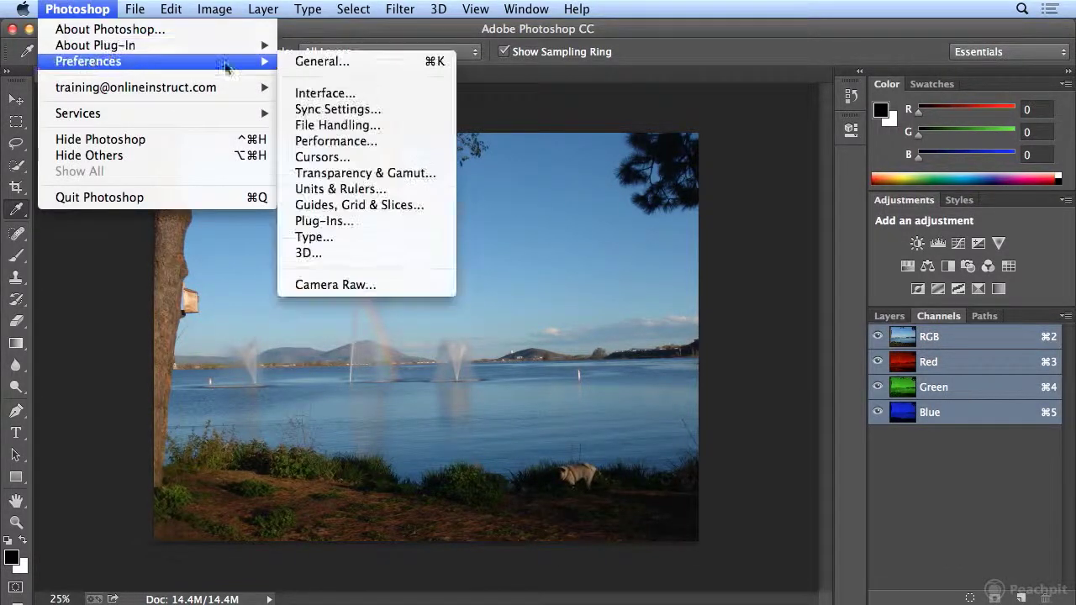
{"action": "left_click", "coordinate": [333, 94]}
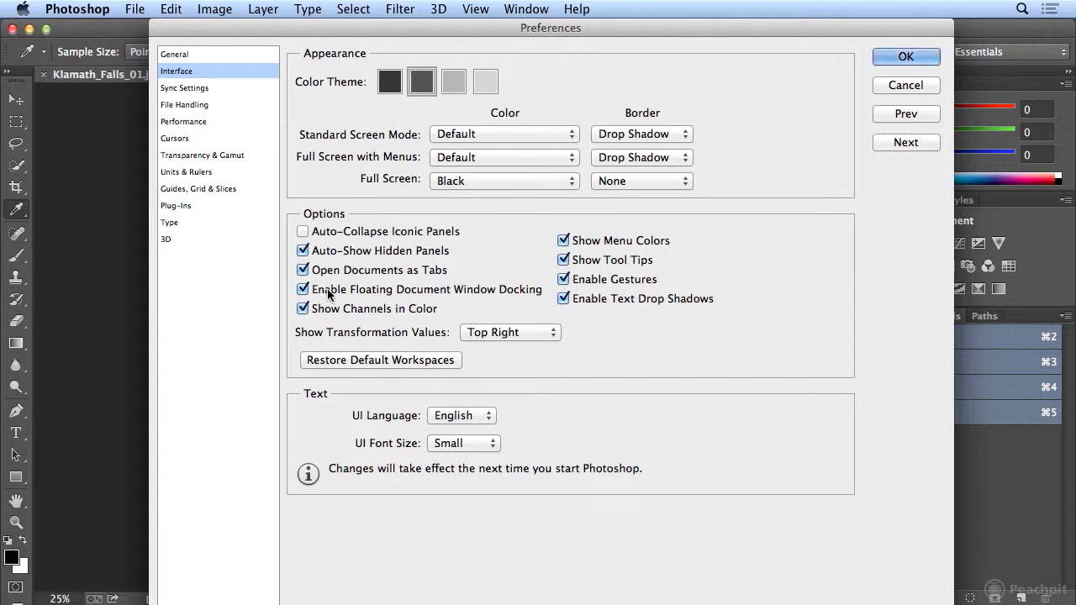
{"action": "left_click", "coordinate": [328, 310]}
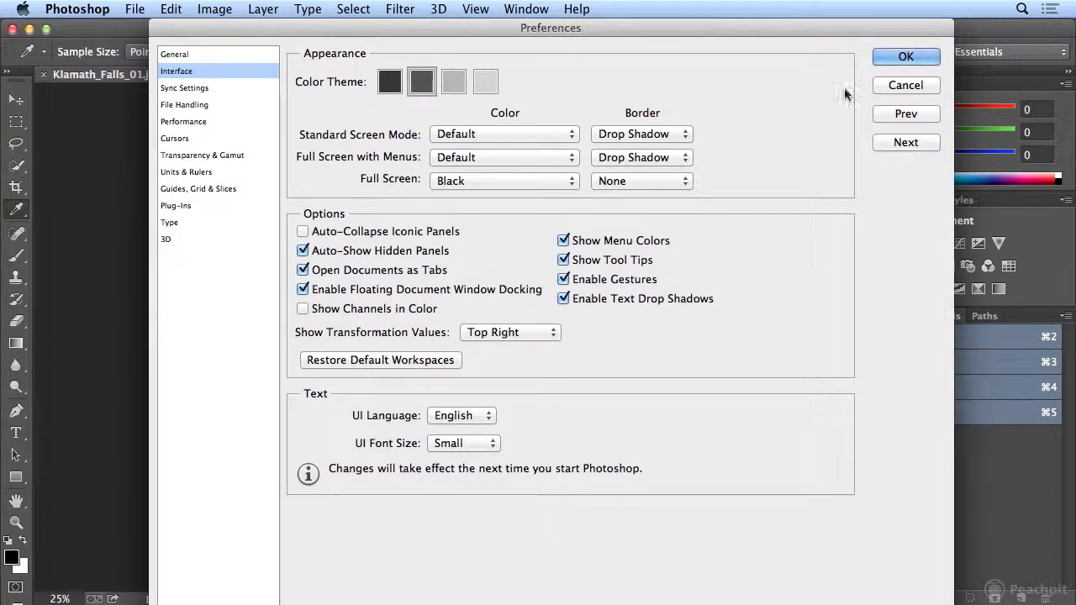
{"action": "left_click", "coordinate": [897, 56]}
Examine the Red, Green and Blue channels one by one with colored channel display disabled.
{"action": "left_click", "coordinate": [940, 364]}
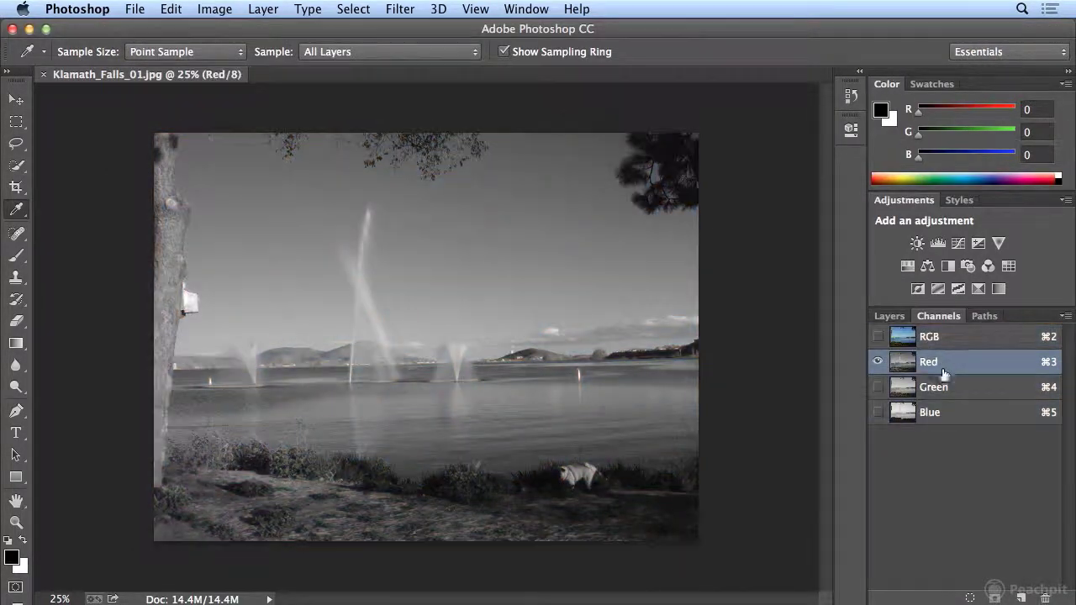
{"action": "left_click", "coordinate": [942, 390]}
{"action": "left_click", "coordinate": [935, 413]}
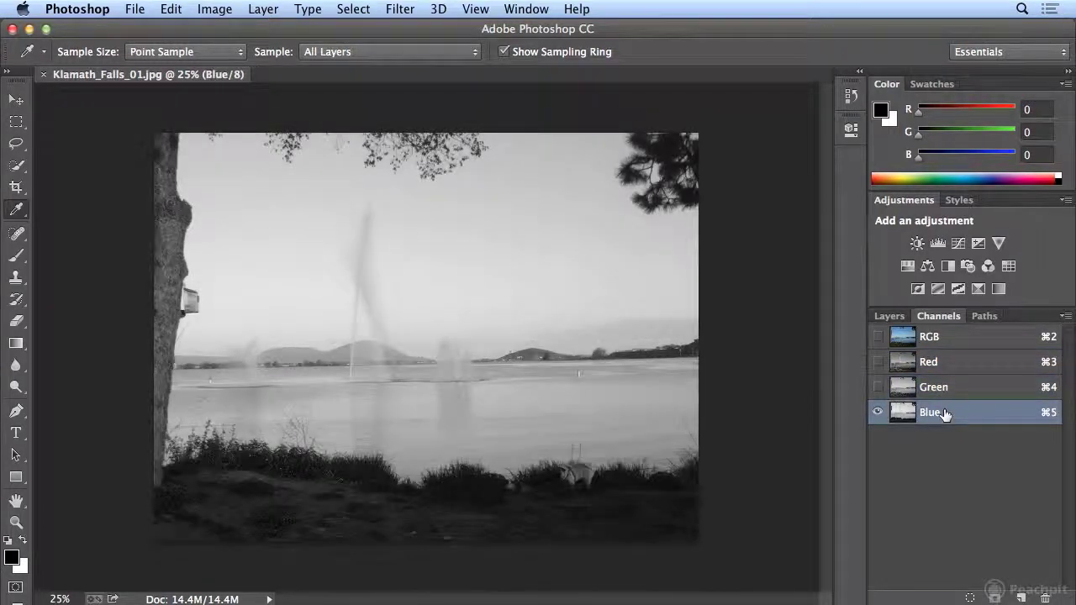
Compare the photo's grayscale Red, Green and Blue channels, and return to the RGB composite.
{"action": "left_click", "coordinate": [955, 389]}
{"action": "left_click", "coordinate": [956, 363]}
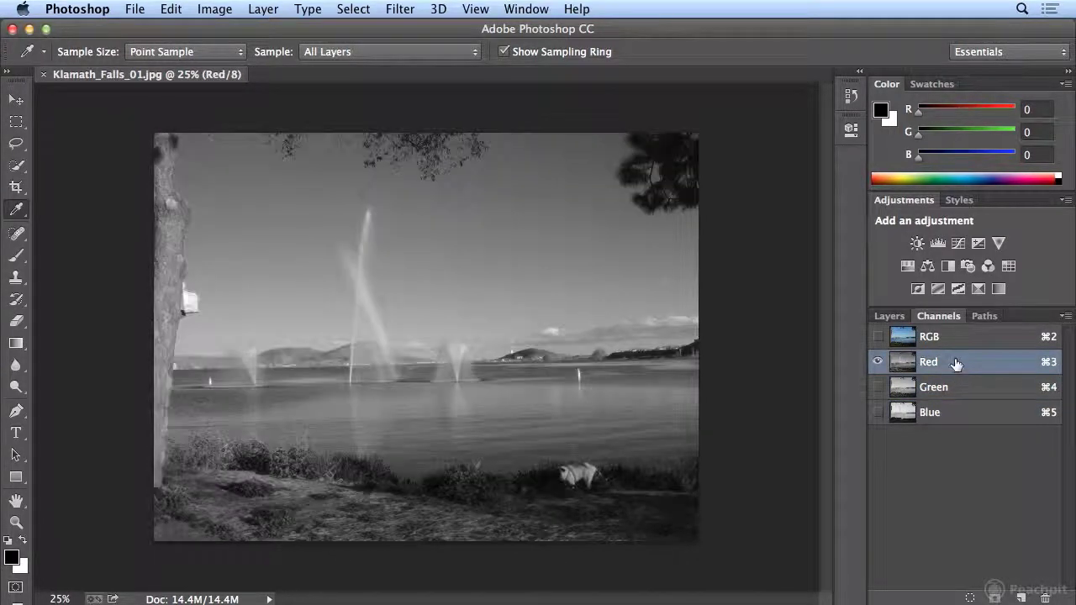
{"action": "left_click", "coordinate": [956, 389]}
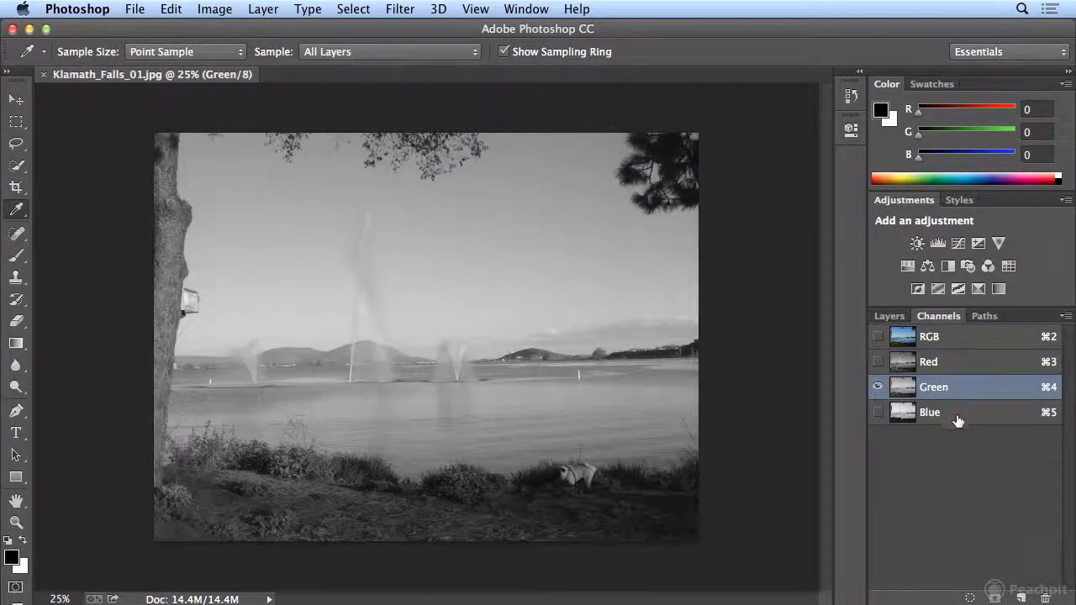
{"action": "left_click", "coordinate": [957, 414]}
{"action": "left_click", "coordinate": [957, 391]}
{"action": "left_click", "coordinate": [956, 370]}
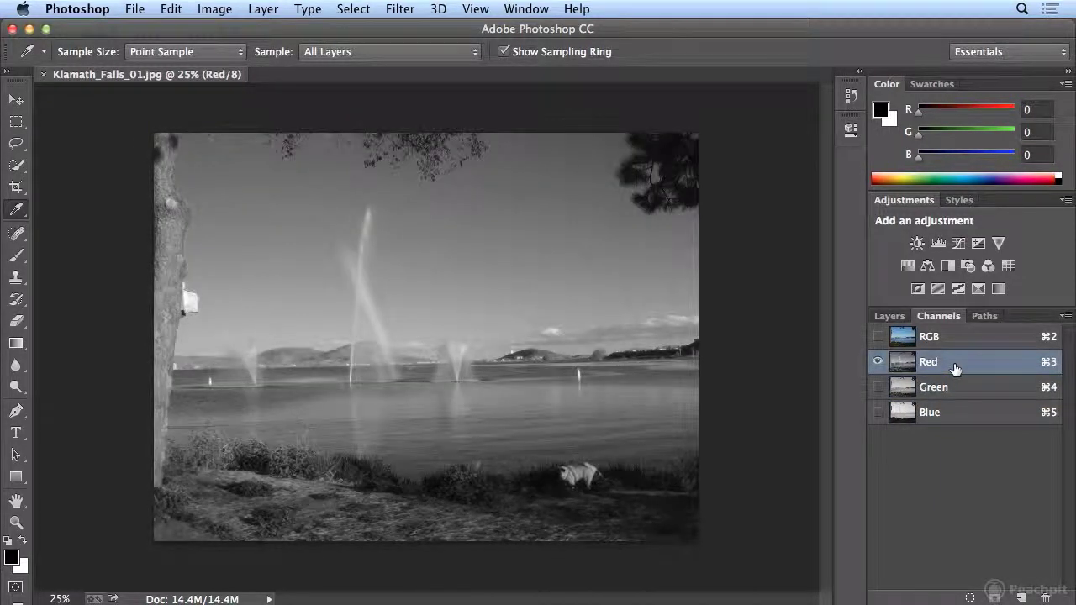
{"action": "left_click", "coordinate": [955, 386]}
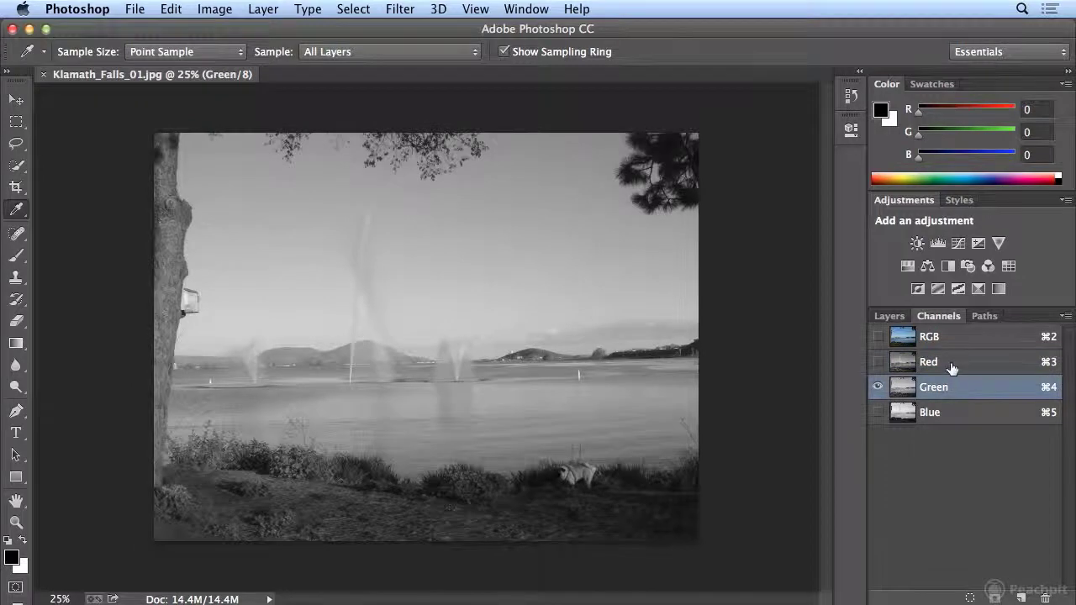
{"action": "left_click", "coordinate": [951, 367]}
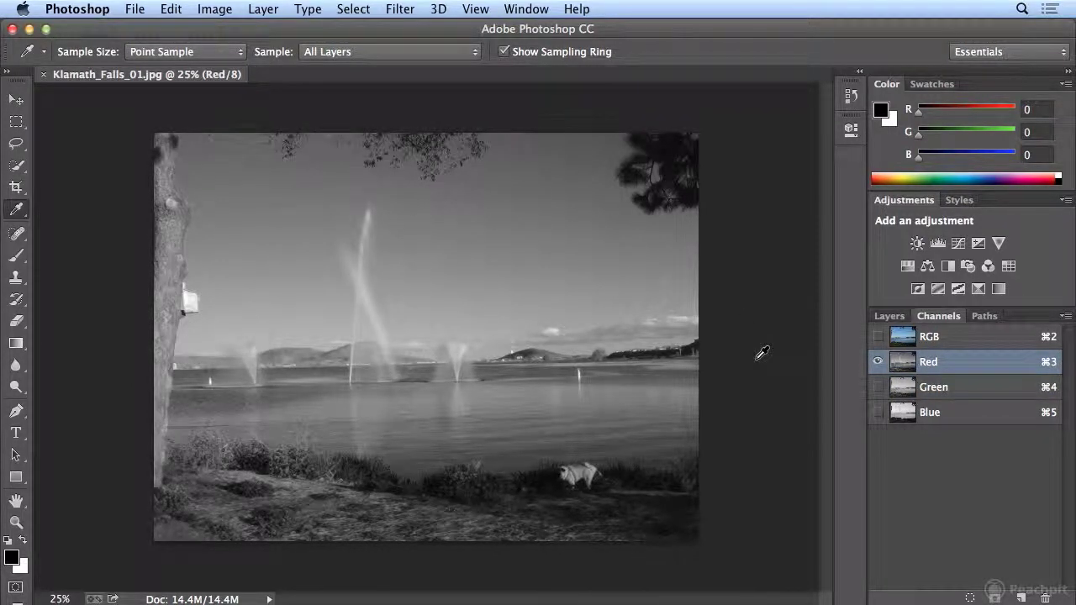
{"action": "left_click", "coordinate": [943, 338]}
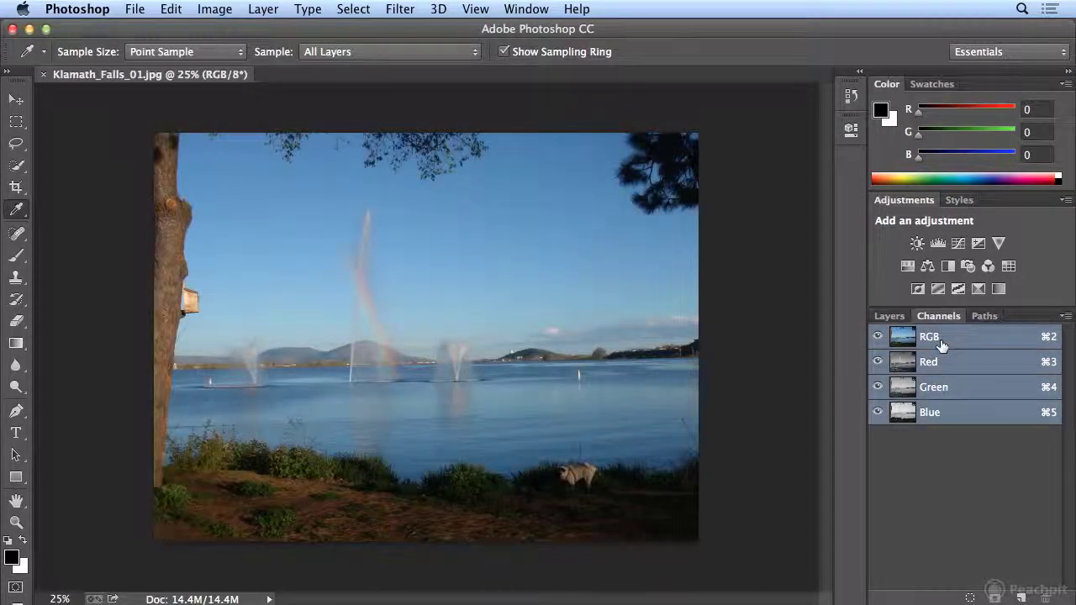
Open the Sync Settings preferences and review the When Conflicts Occur options, keeping Always Ask.
{"action": "left_click", "coordinate": [94, 9]}
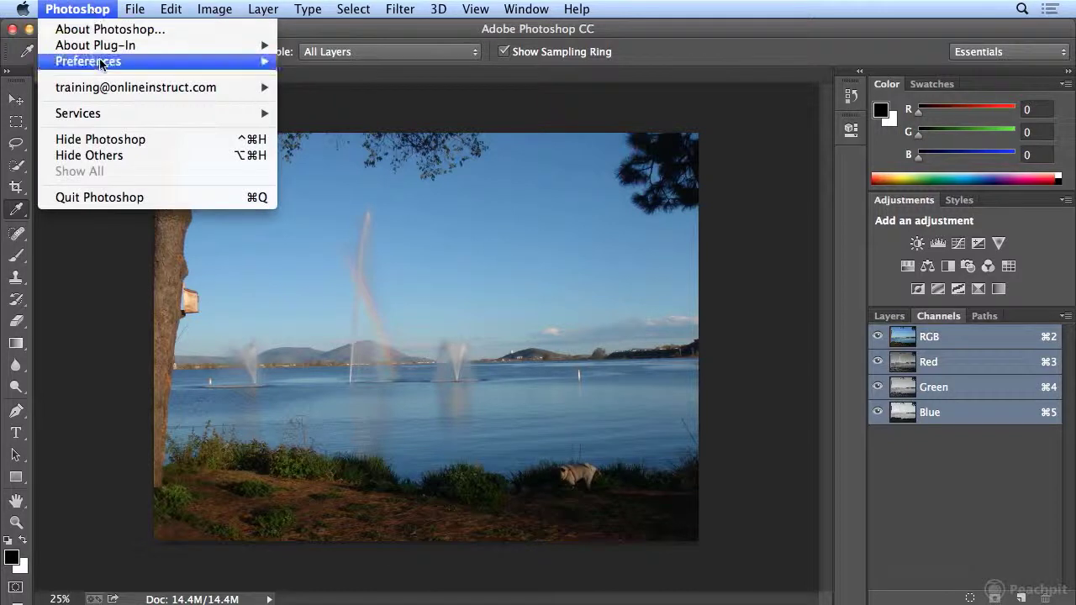
{"action": "mouse_move", "coordinate": [211, 61]}
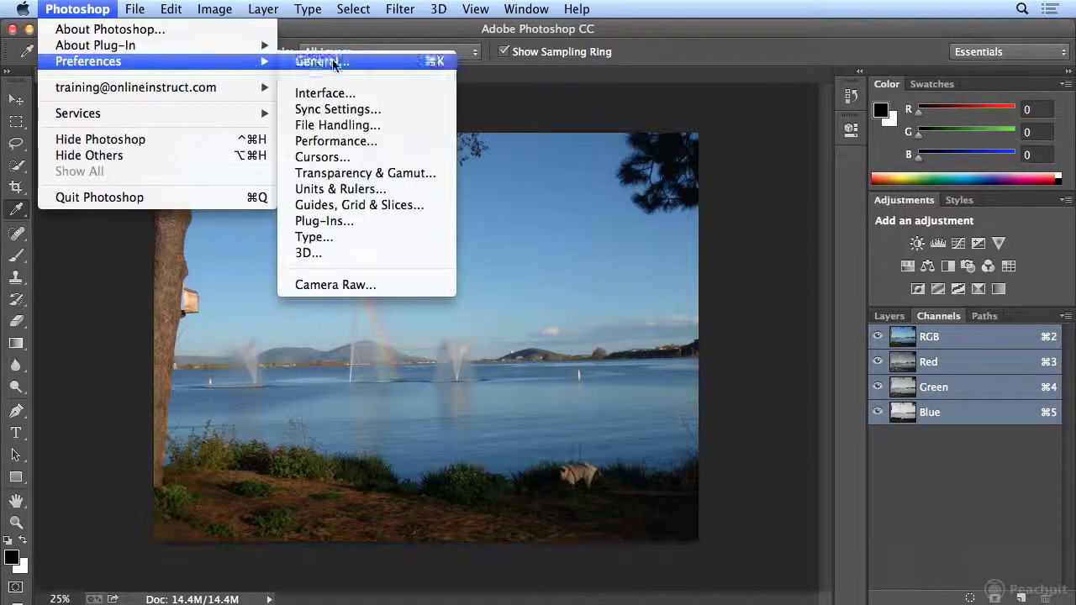
{"action": "left_click", "coordinate": [392, 112]}
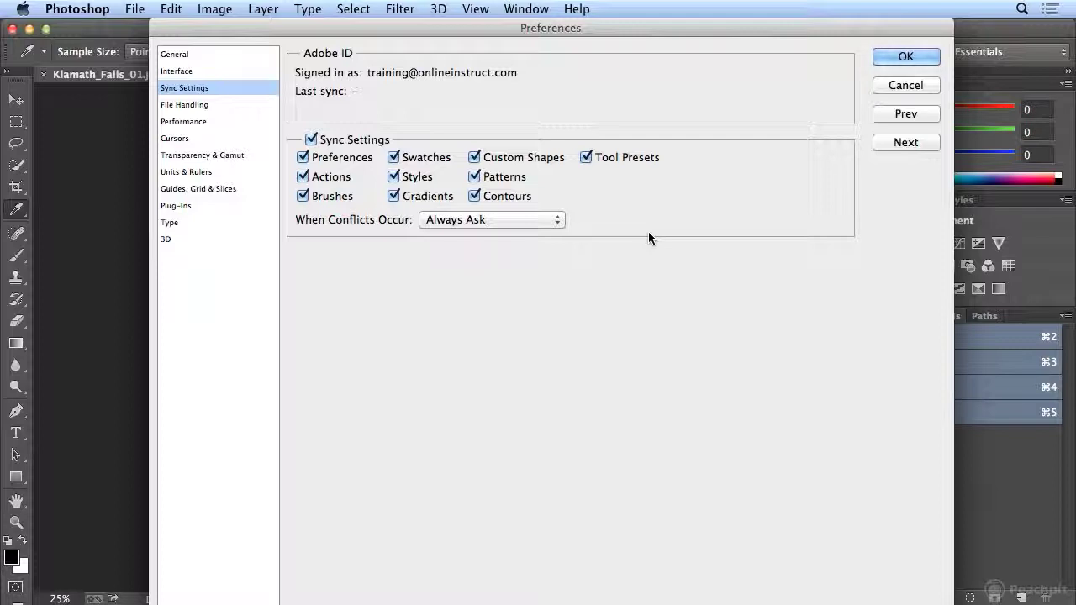
{"action": "left_click", "coordinate": [559, 220]}
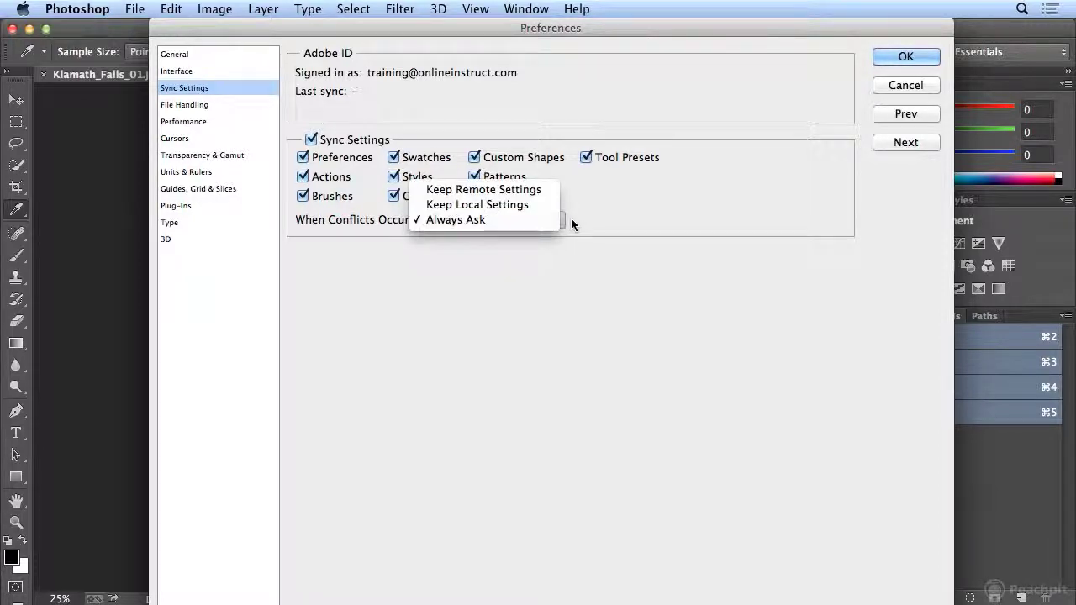
{"action": "left_click", "coordinate": [571, 218]}
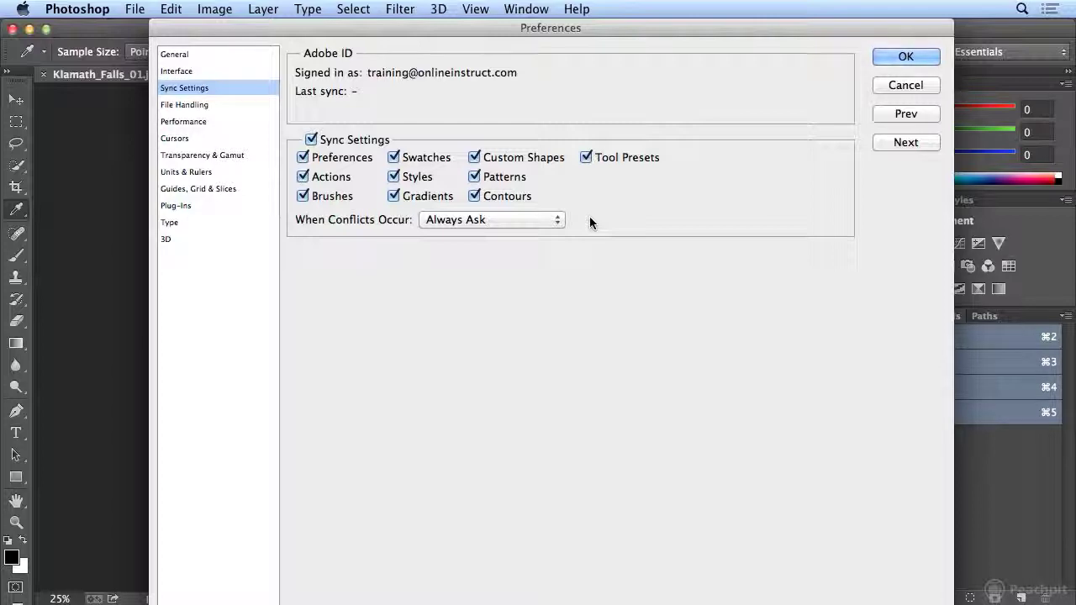
Review the General, Interface and Sync Settings preferences once more, and accept the preferences.
{"action": "left_click", "coordinate": [173, 55]}
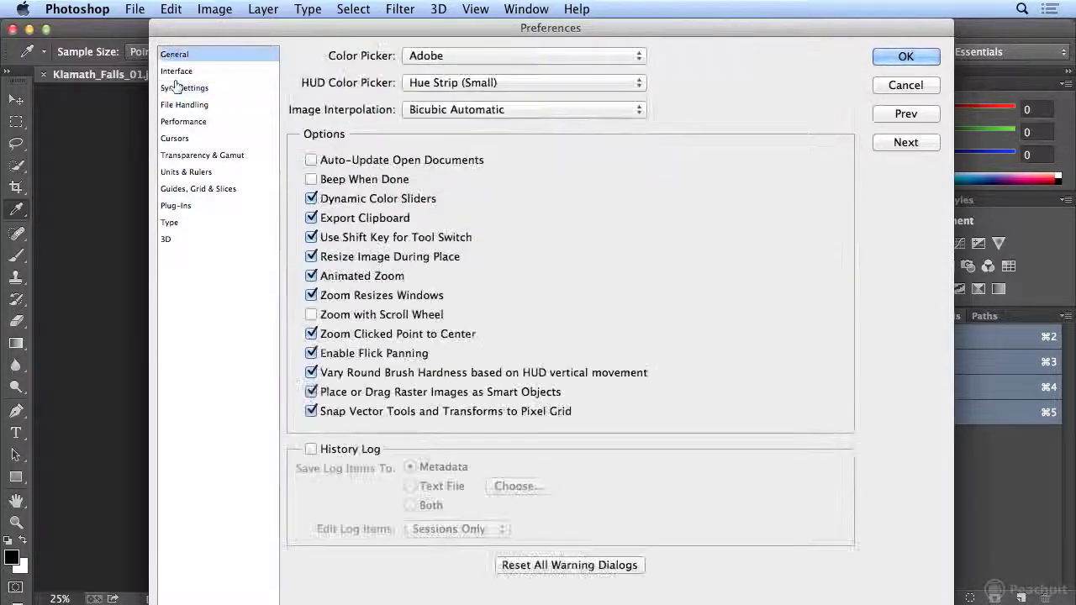
{"action": "left_click", "coordinate": [175, 72]}
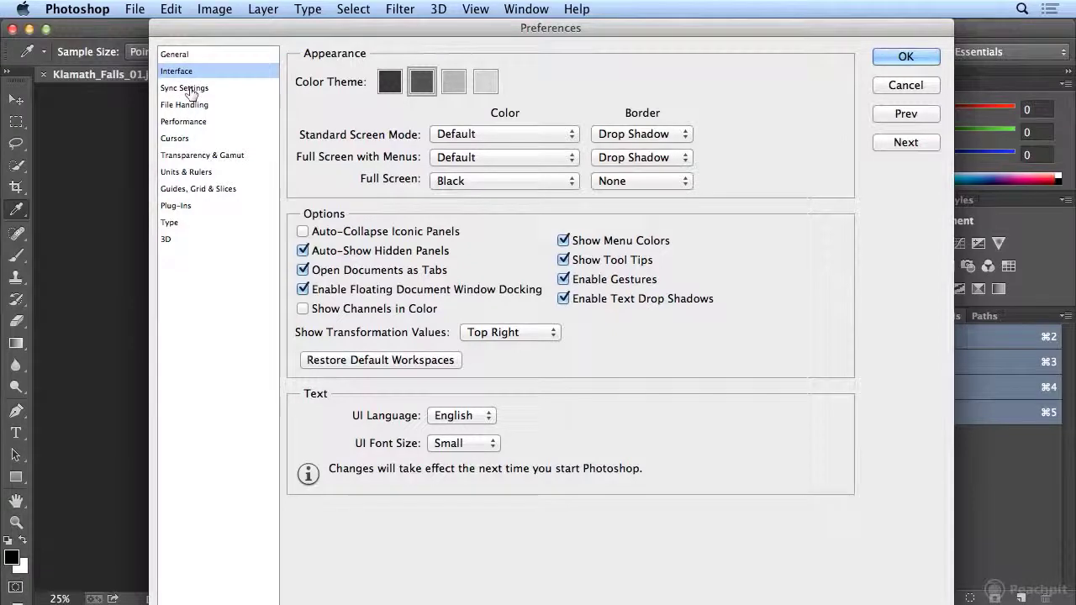
{"action": "left_click", "coordinate": [192, 88]}
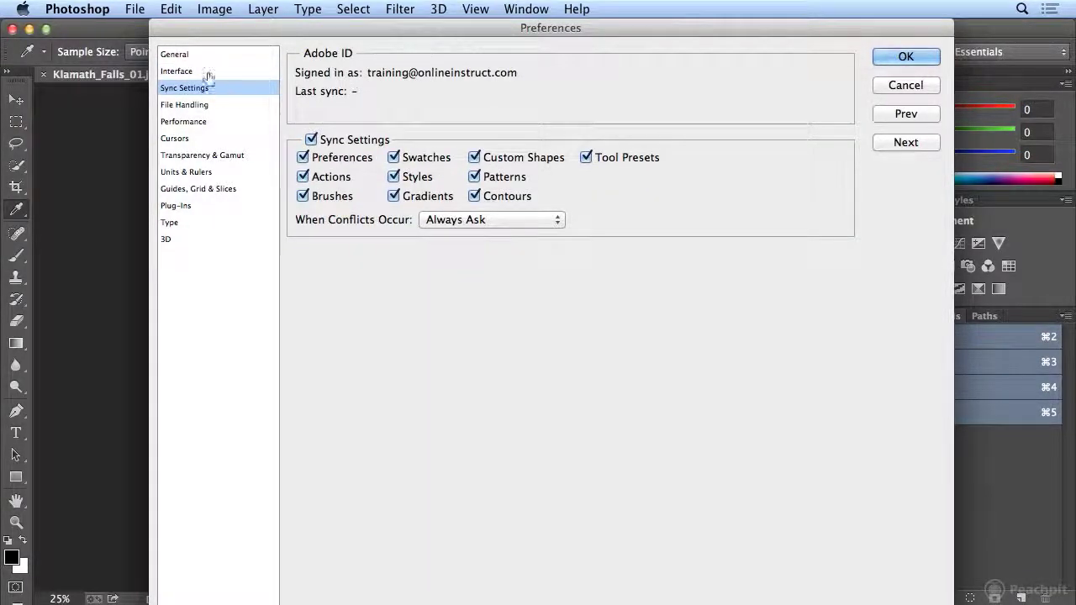
{"action": "left_click", "coordinate": [879, 59]}
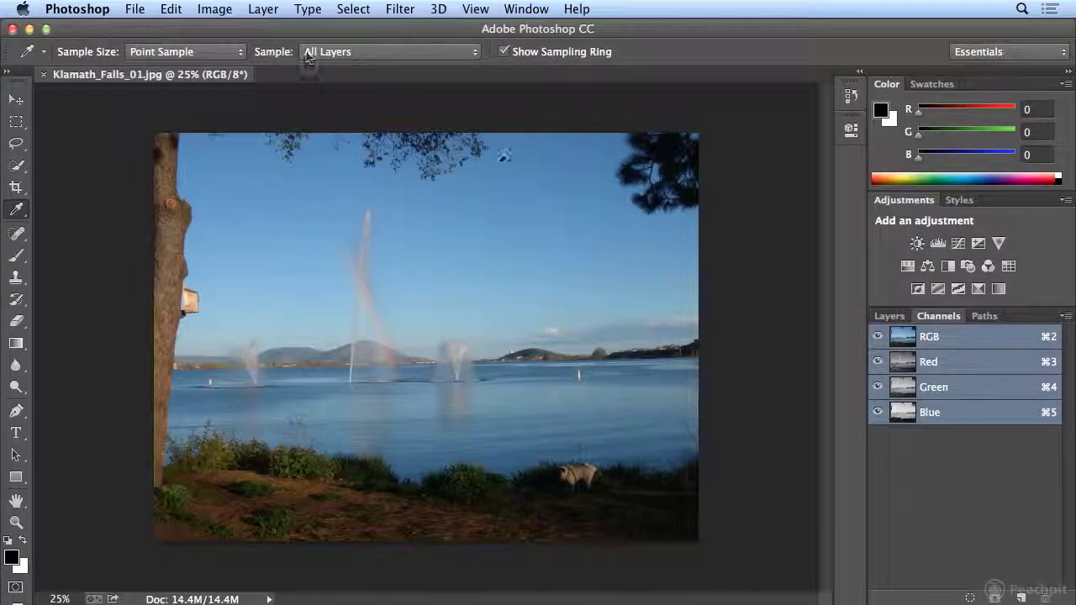